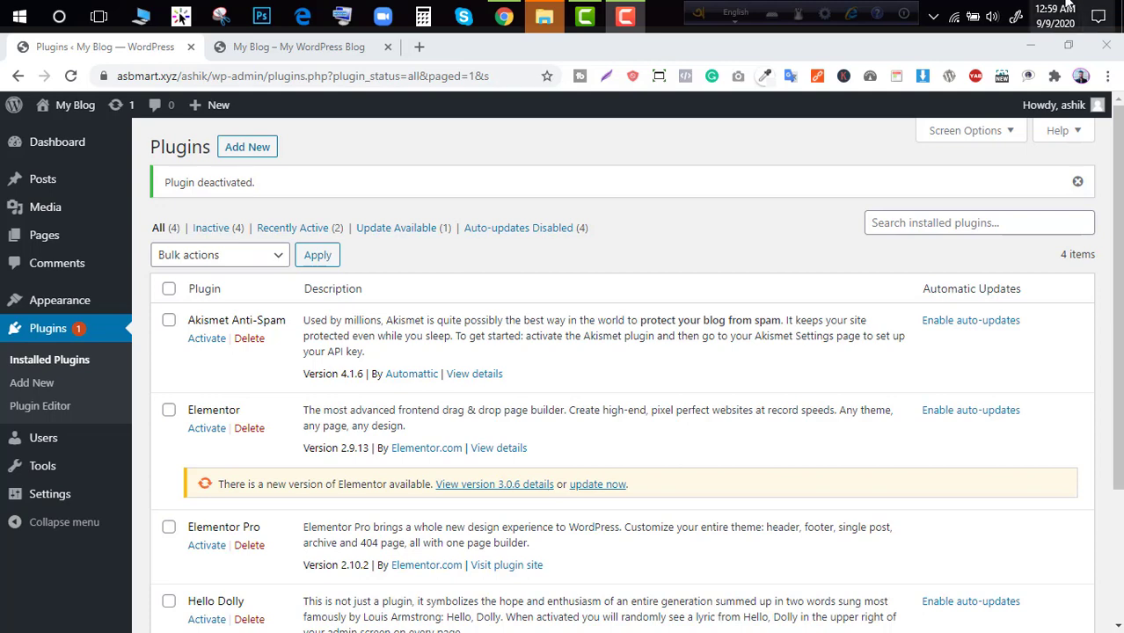
# View the blog's public front page, then return to the installed plugins list
pyautogui.click(273, 51)
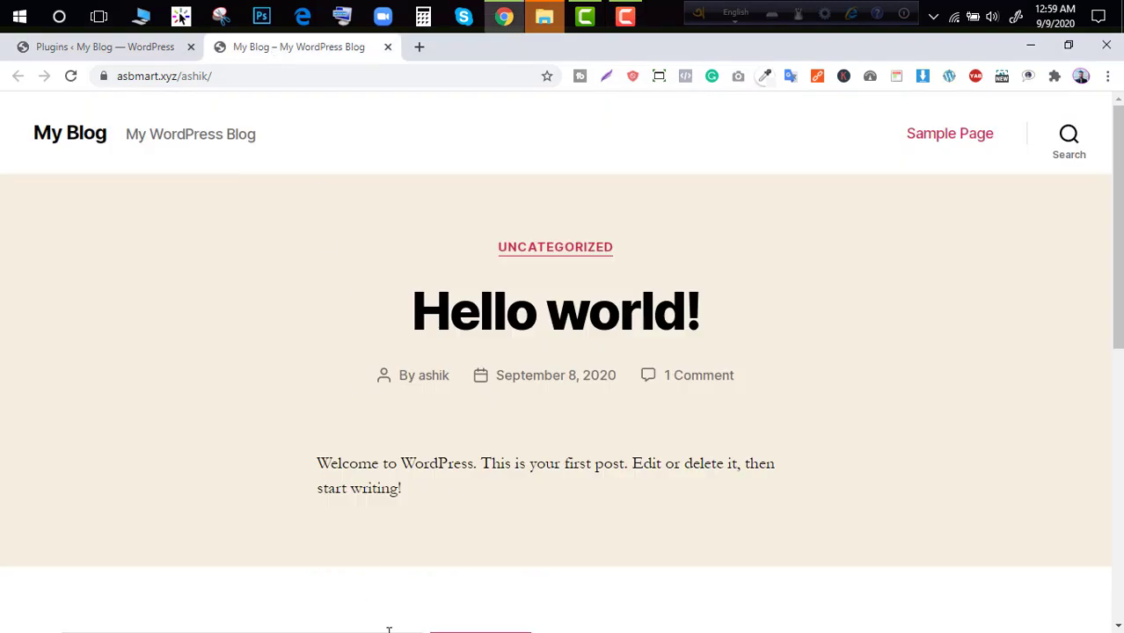
pyautogui.scroll(-5, 409, 535)
pyautogui.scroll(5, 429, 525)
pyautogui.click(121, 51)
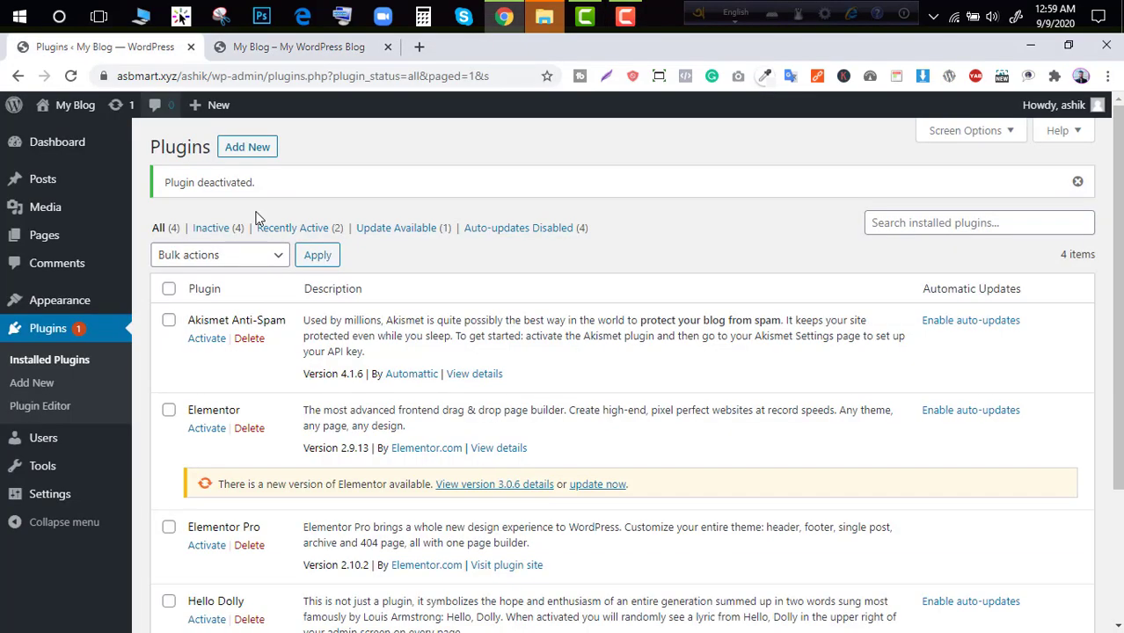
pyautogui.click(247, 146)
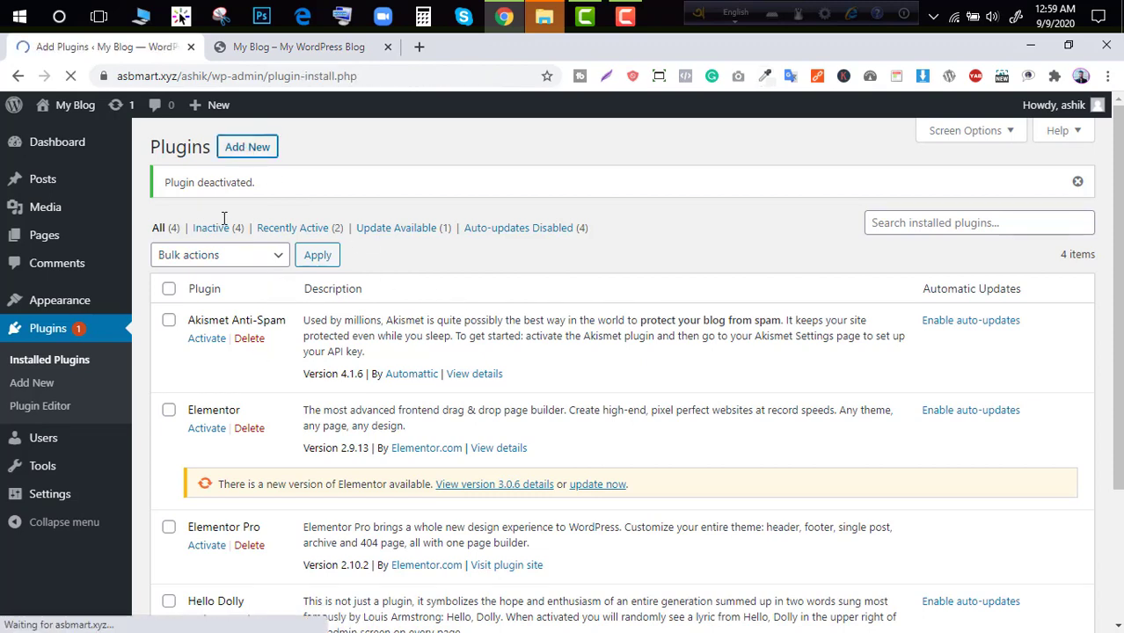
pyautogui.click(288, 148)
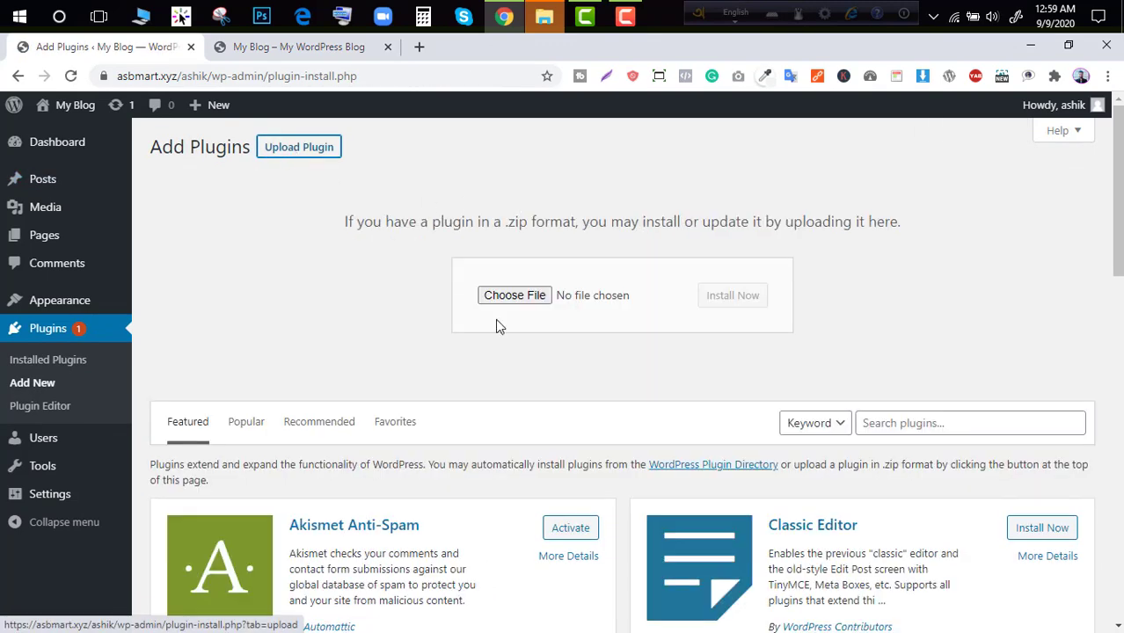
pyautogui.click(517, 297)
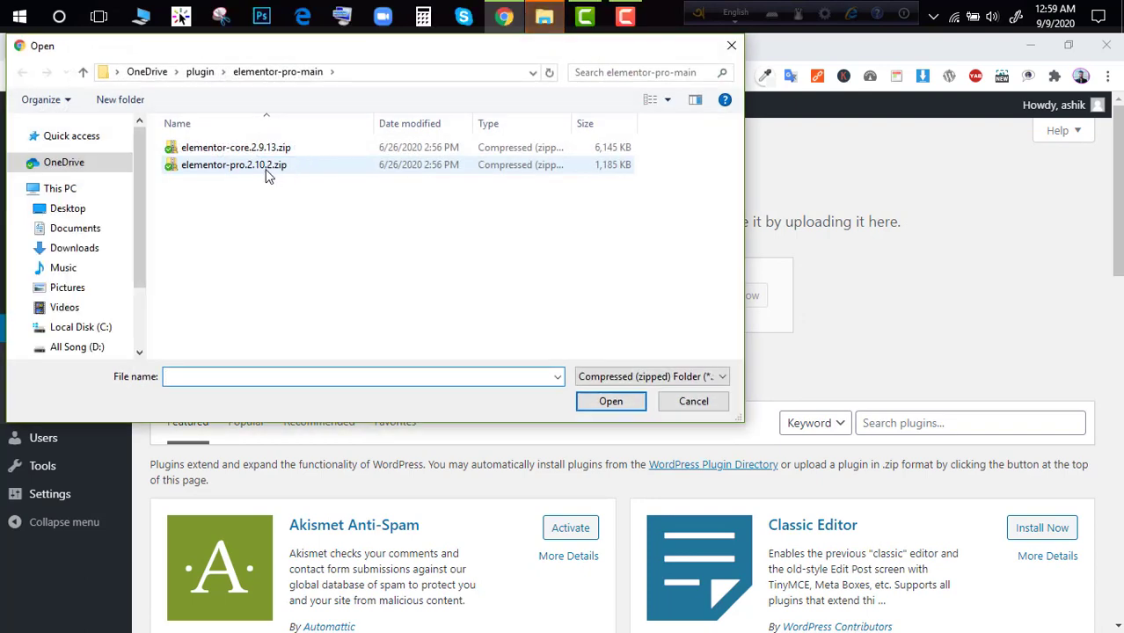
pyautogui.click(266, 174)
pyautogui.click(294, 149)
pyautogui.click(288, 167)
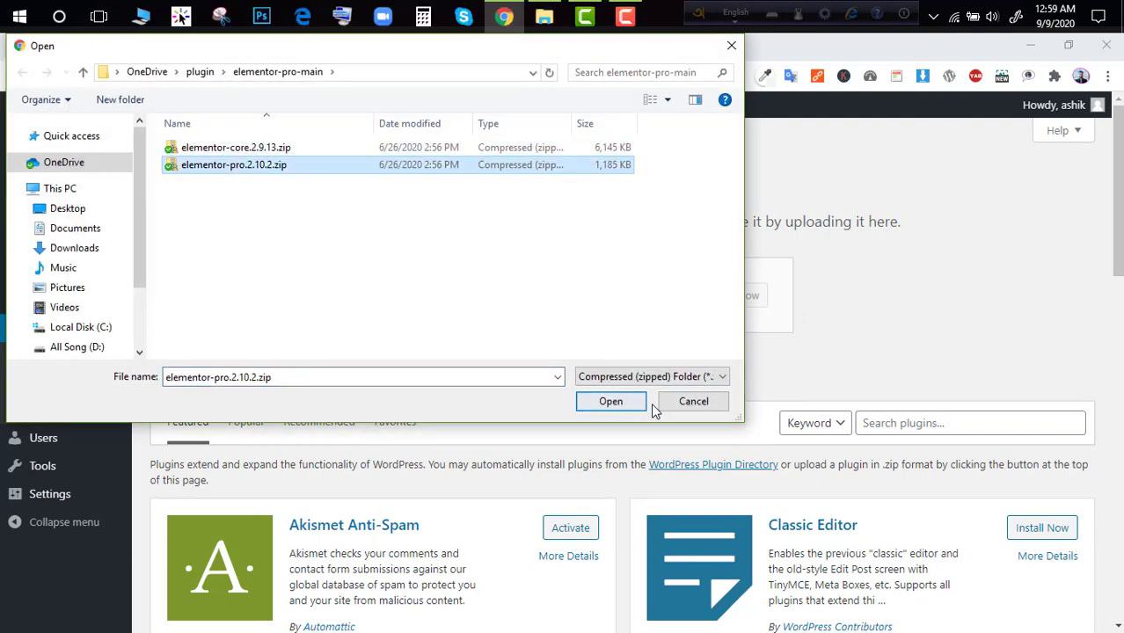
pyautogui.click(685, 405)
# Activate the Elementor and Elementor Pro plugins from the installed plugins list
pyautogui.click(50, 360)
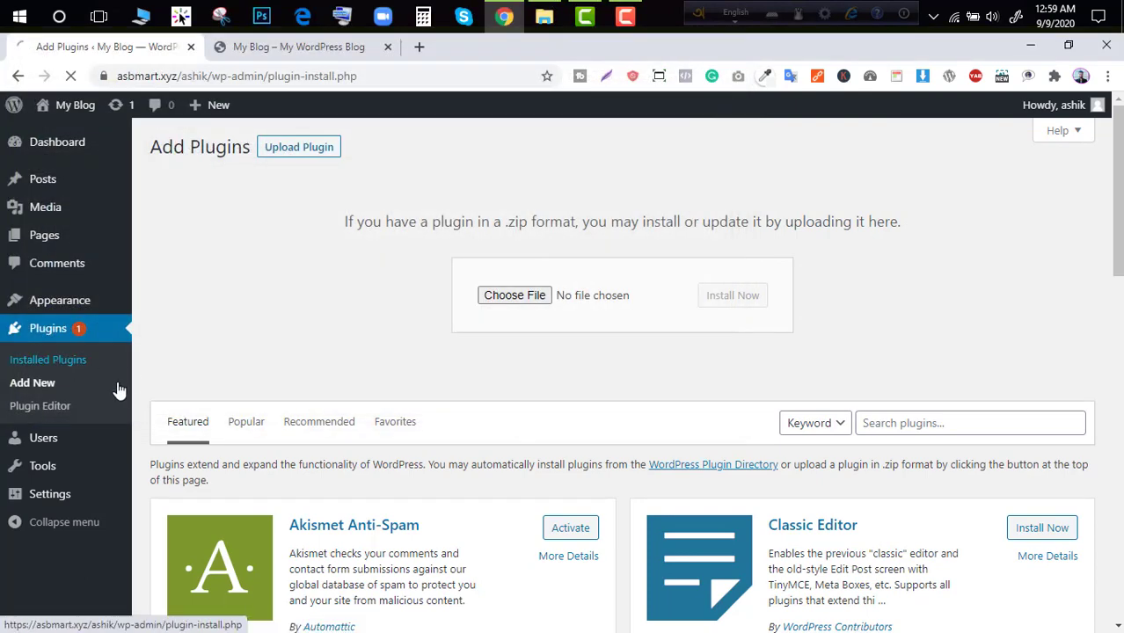
pyautogui.scroll(-3, 196, 338)
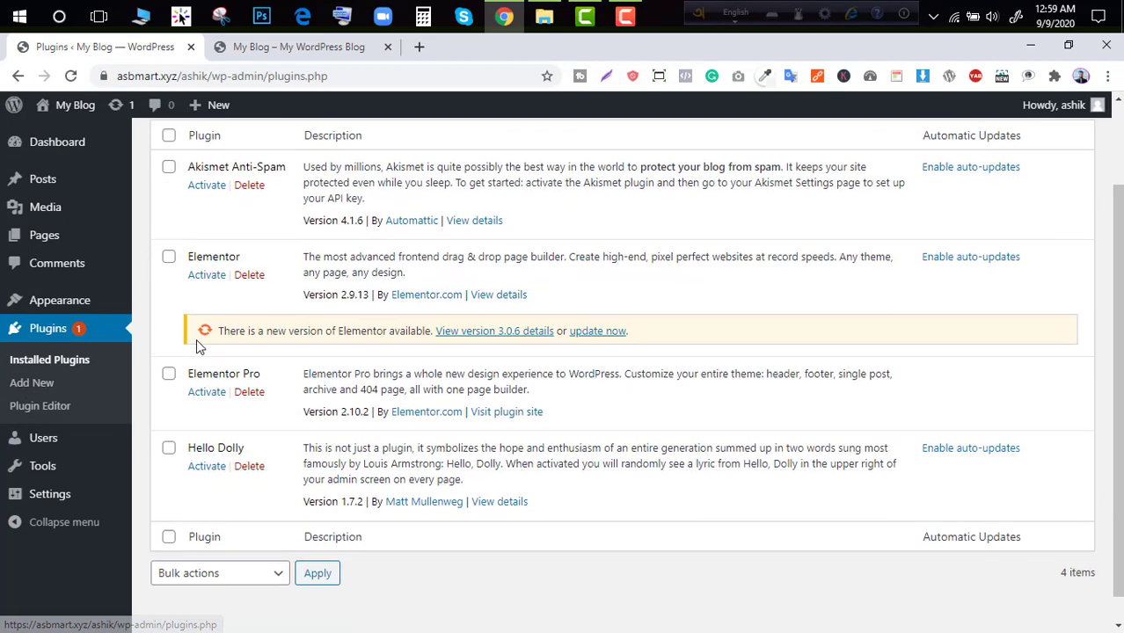
pyautogui.scroll(1, 196, 338)
pyautogui.click(205, 331)
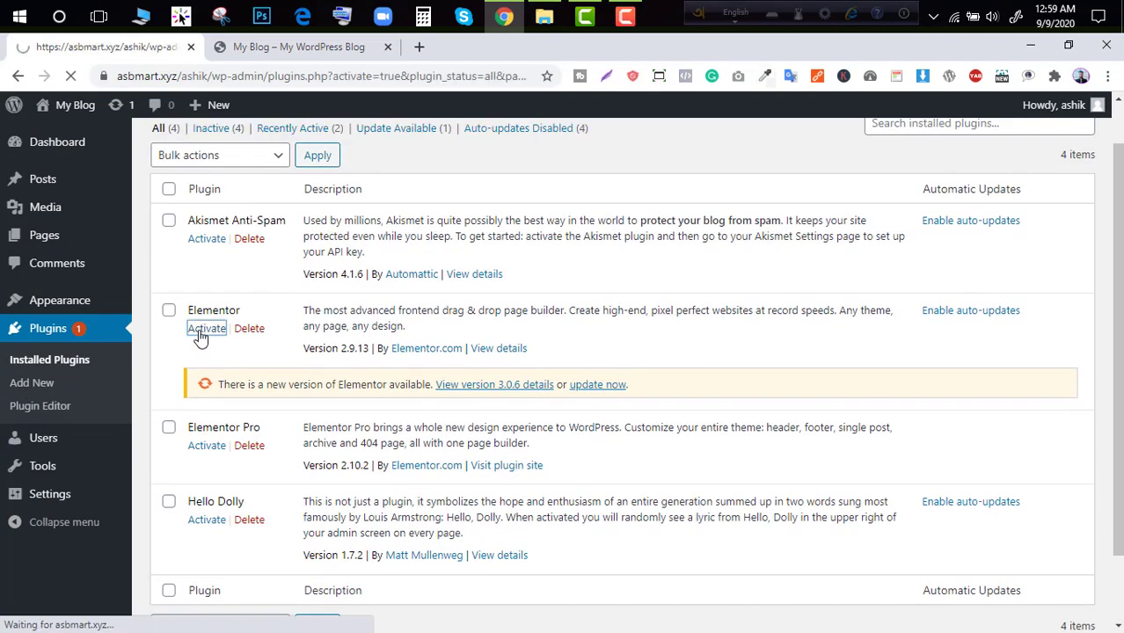
pyautogui.scroll(-2, 253, 524)
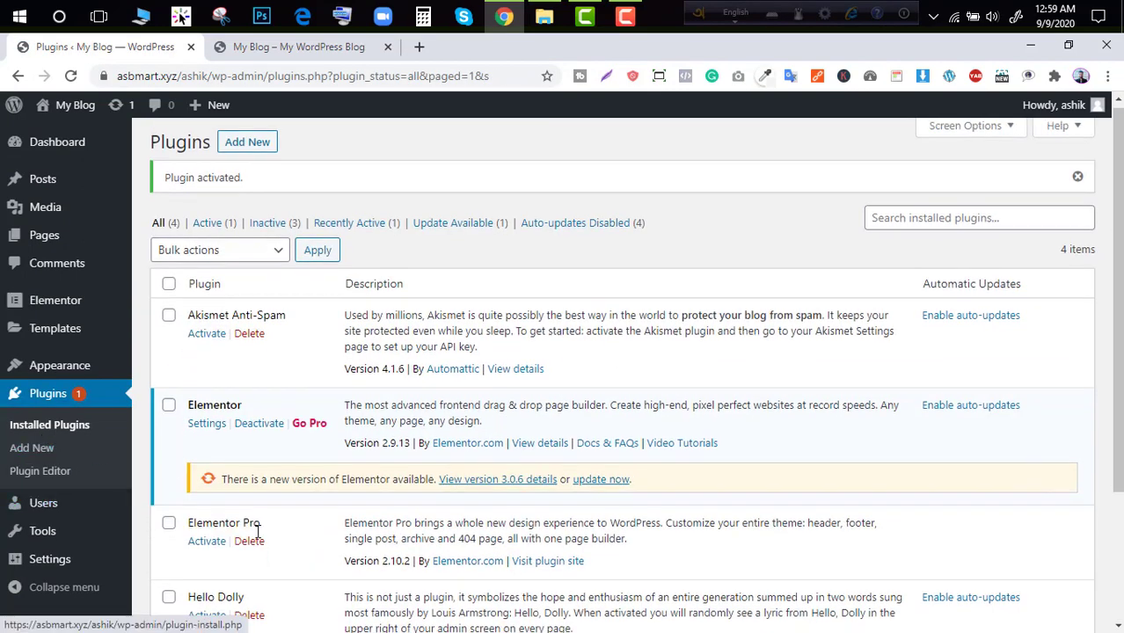
pyautogui.click(207, 363)
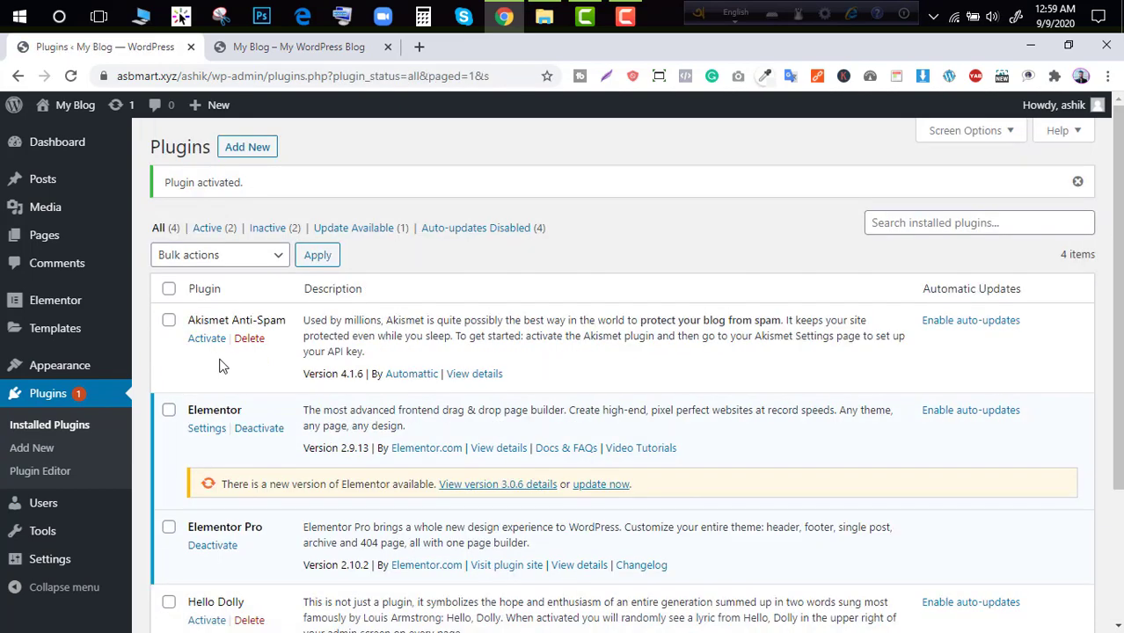
pyautogui.scroll(2, 220, 376)
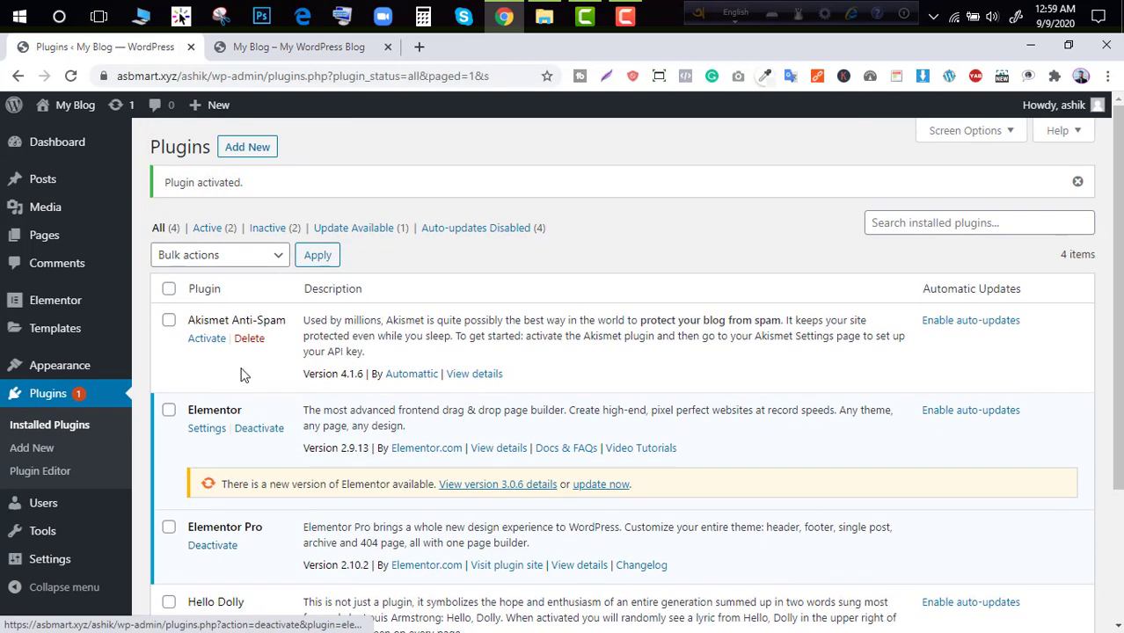
# Create a new page in the Elementor editor and add a Heading widget to its content area
pyautogui.click(79, 247)
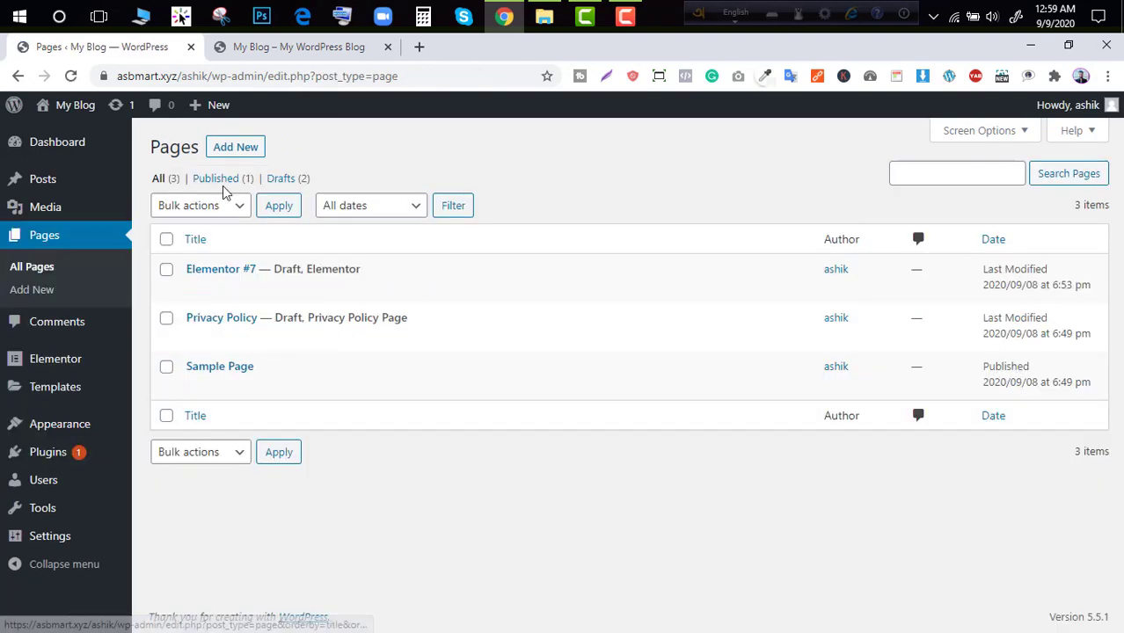
pyautogui.click(233, 151)
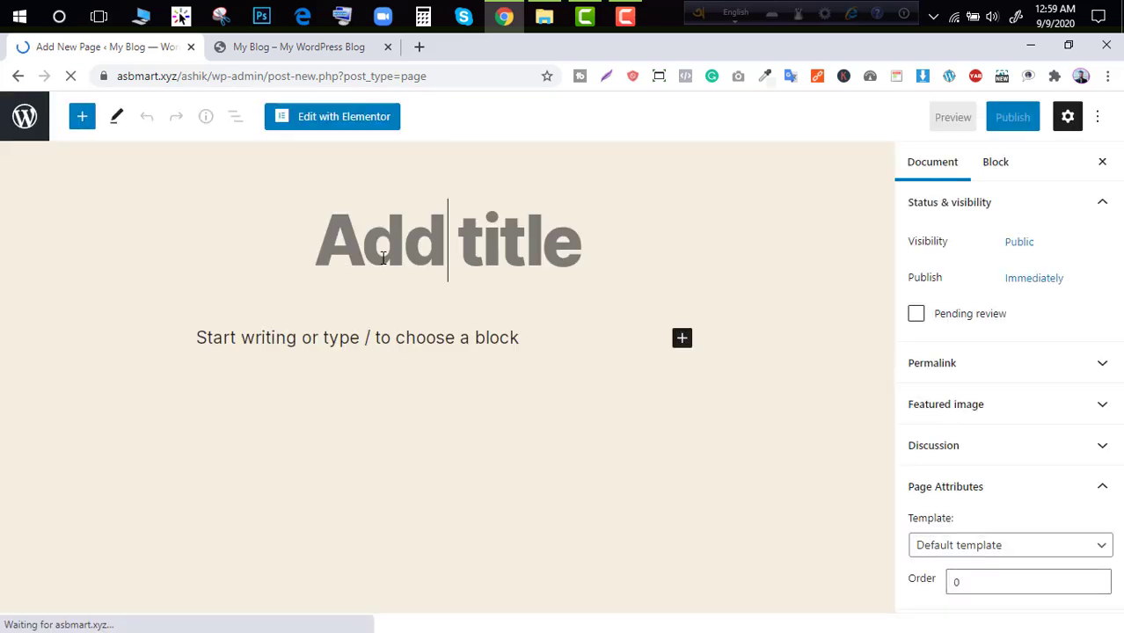
pyautogui.click(328, 123)
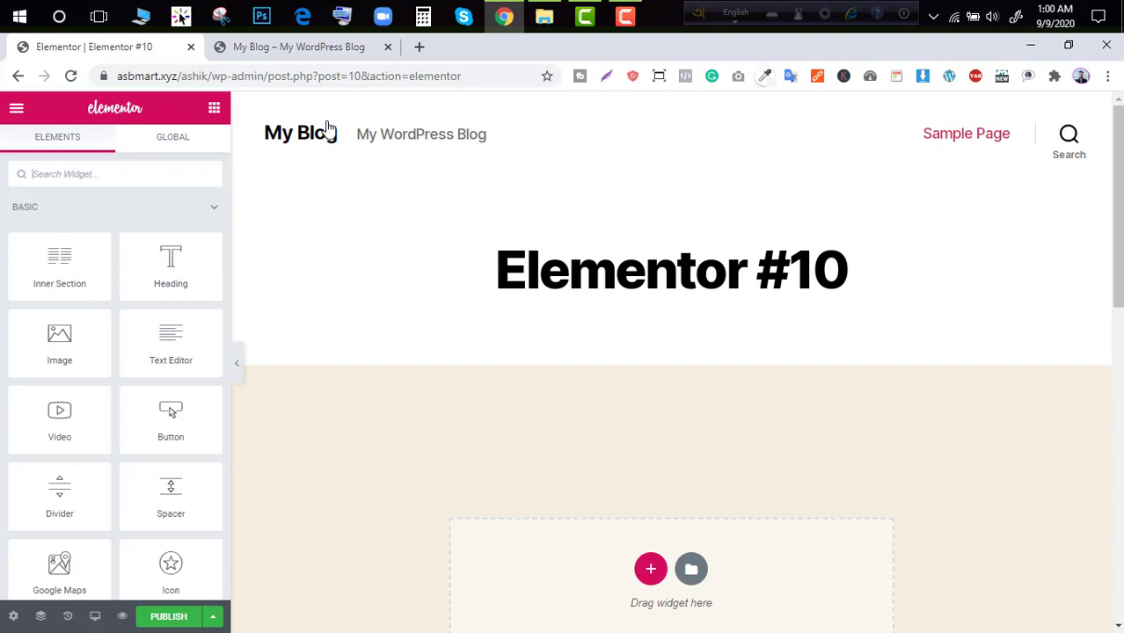
pyautogui.moveTo(168, 281); pyautogui.dragTo(656, 319)
pyautogui.moveTo(172, 275); pyautogui.dragTo(563, 559)
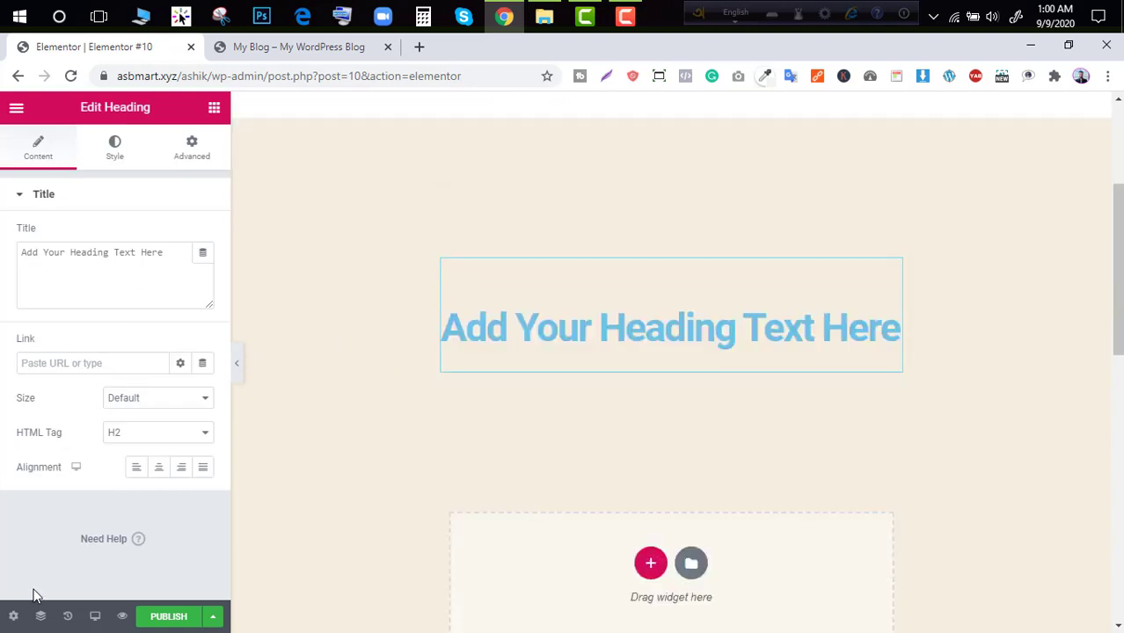
# Try the Elementor Full Width page layout, then set the page layout to Elementor Canvas
pyautogui.click(15, 616)
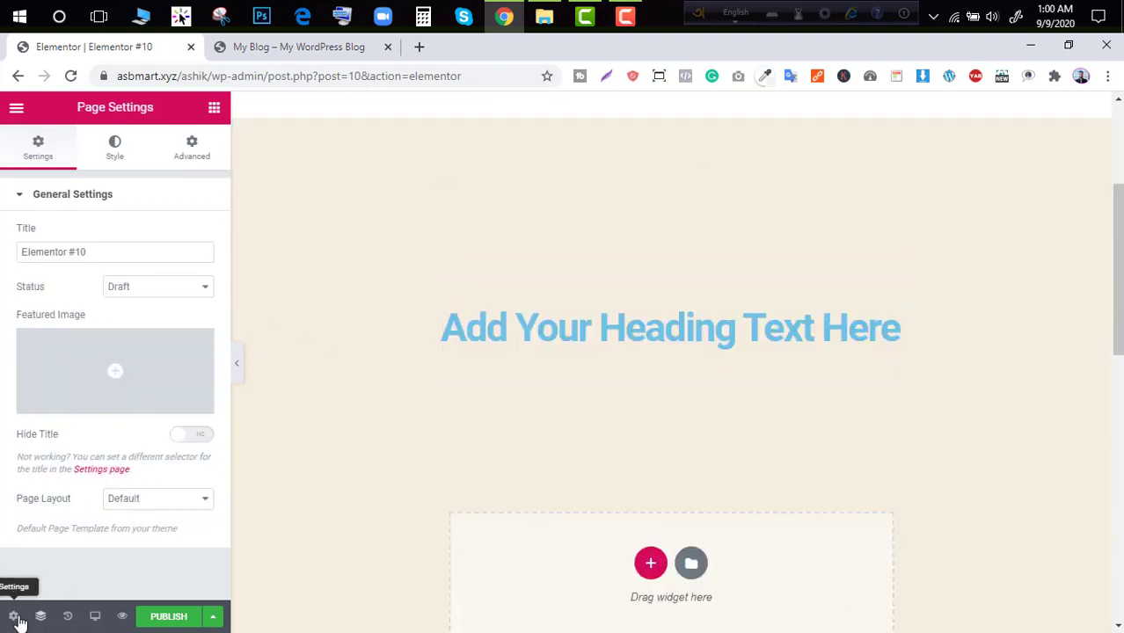
pyautogui.click(151, 501)
pyautogui.click(151, 541)
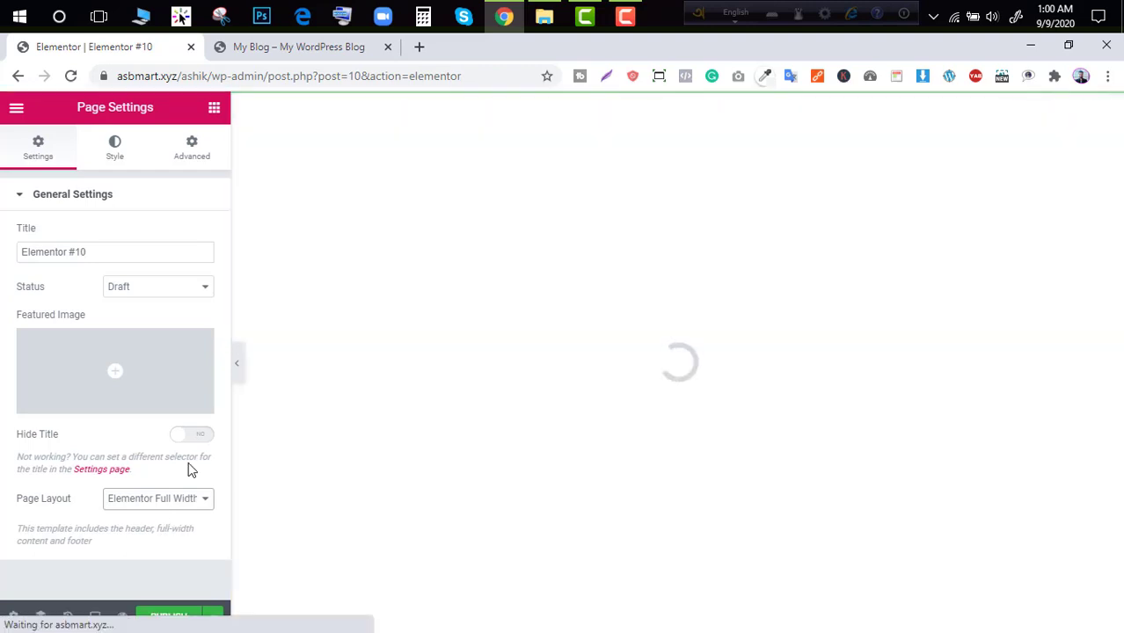
pyautogui.click(188, 501)
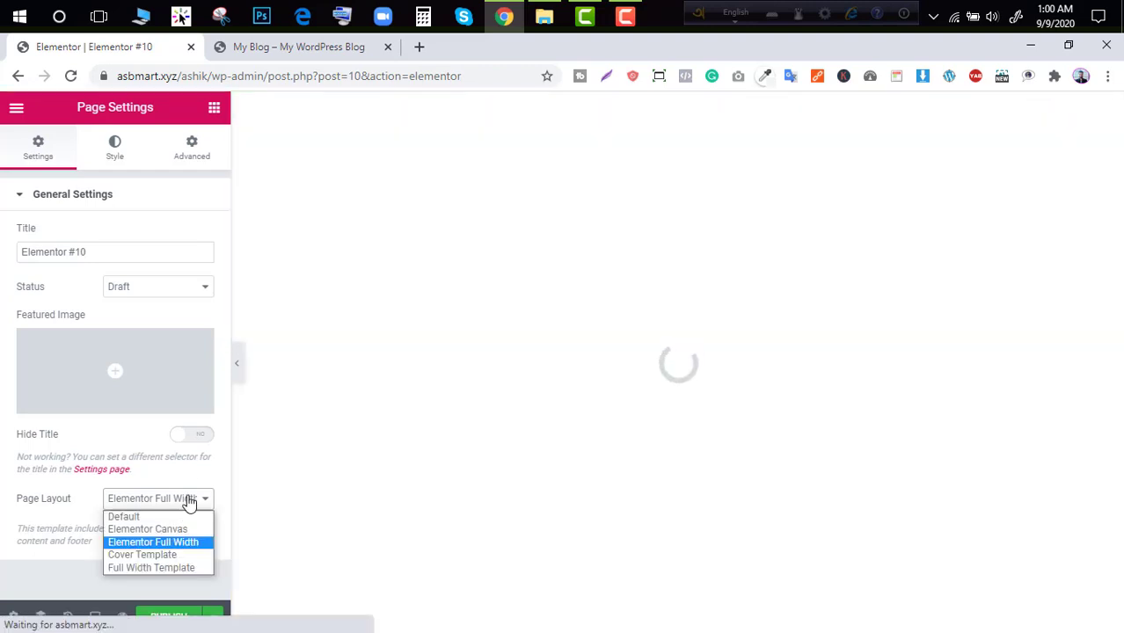
pyautogui.click(176, 534)
pyautogui.click(13, 616)
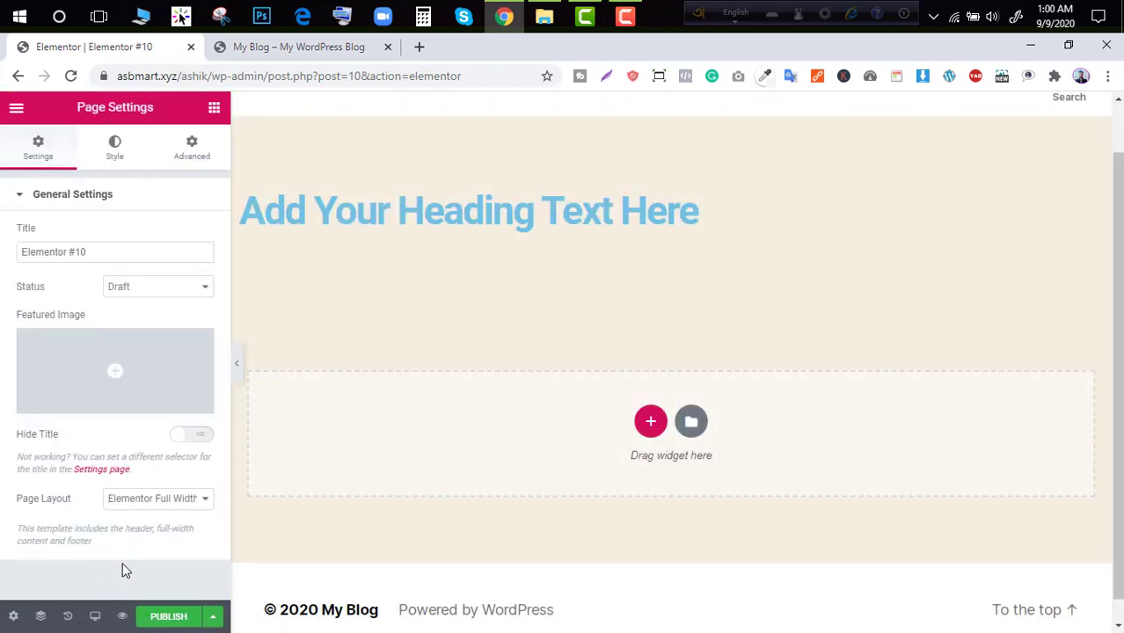
pyautogui.click(174, 499)
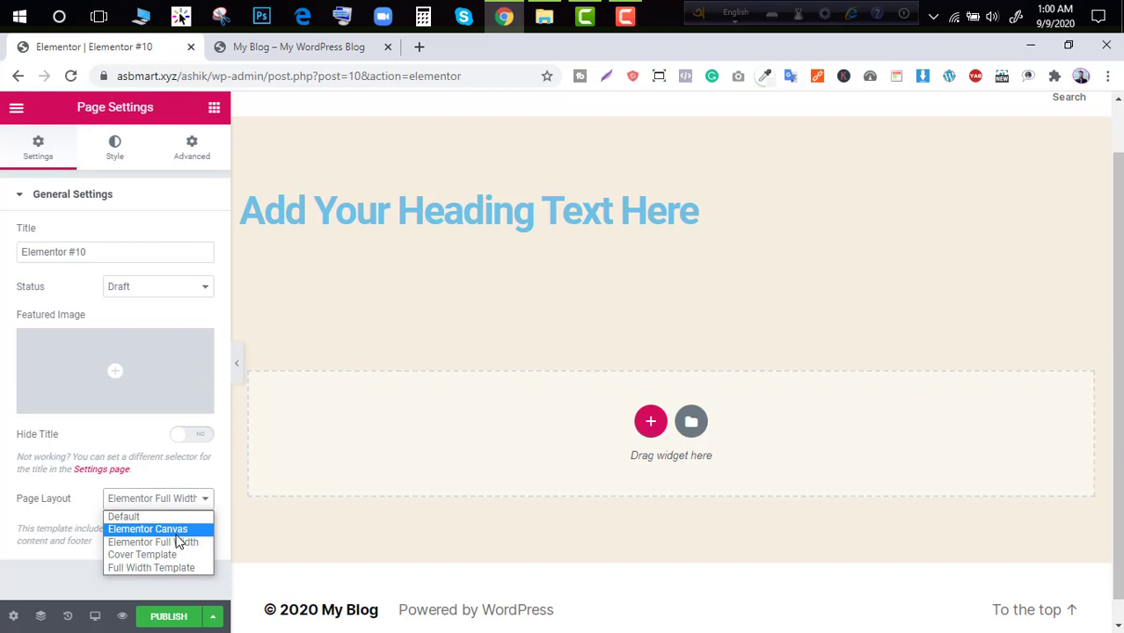
pyautogui.click(176, 531)
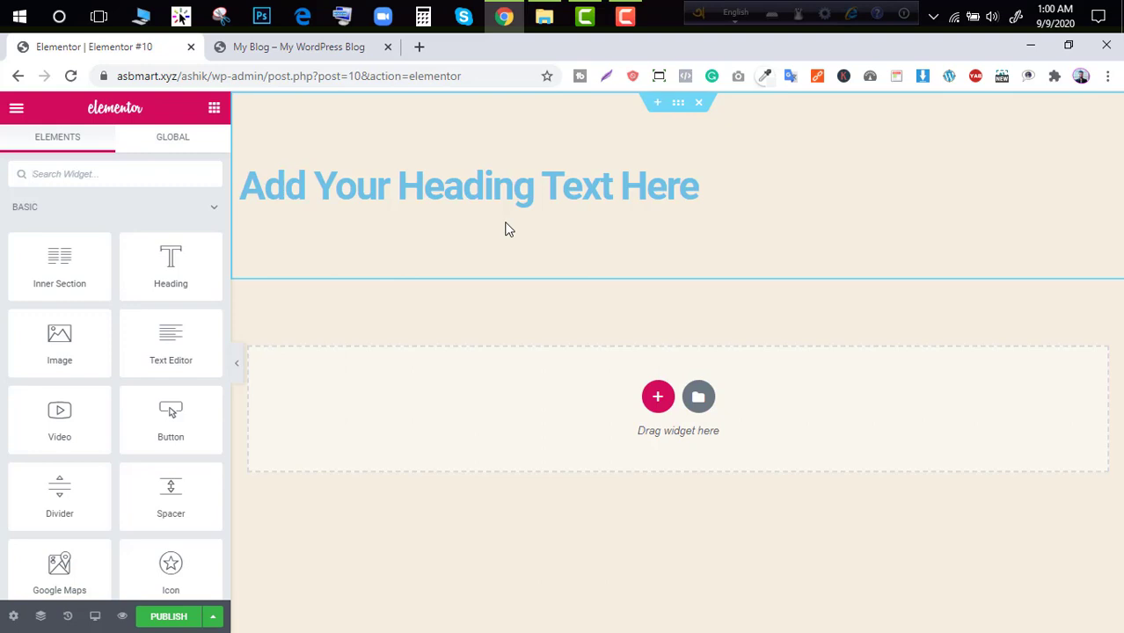
# Find the Dashboard with the Elementor Finder using "das", open it in a new tab, and return to the editor with the Finder closed
pyautogui.hotkey('ctrl', 'e')
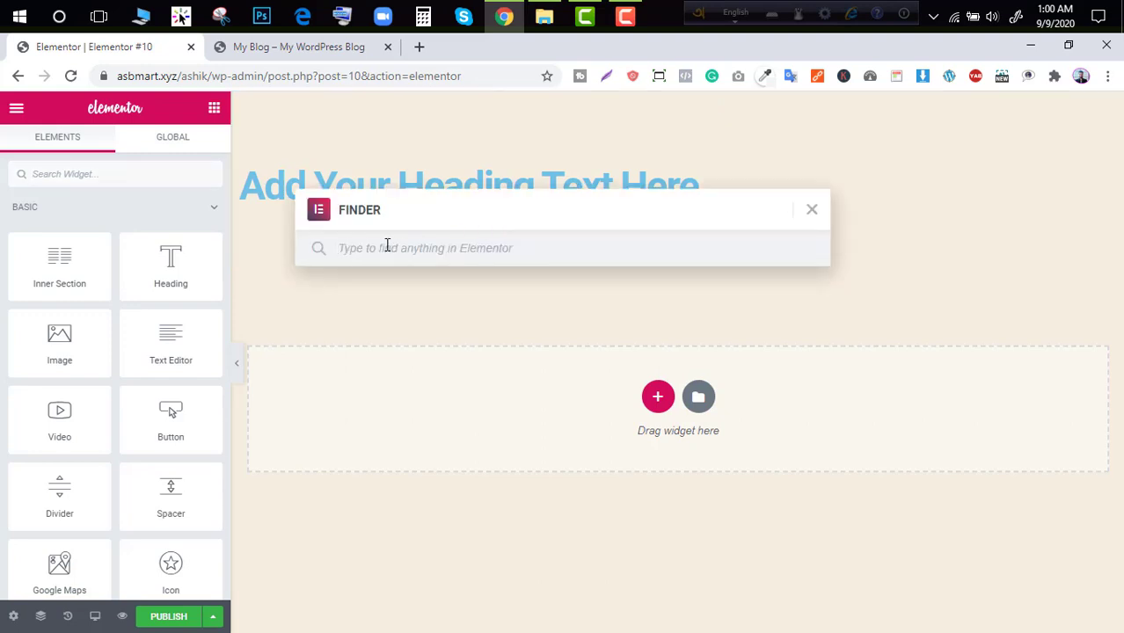
pyautogui.write('das')
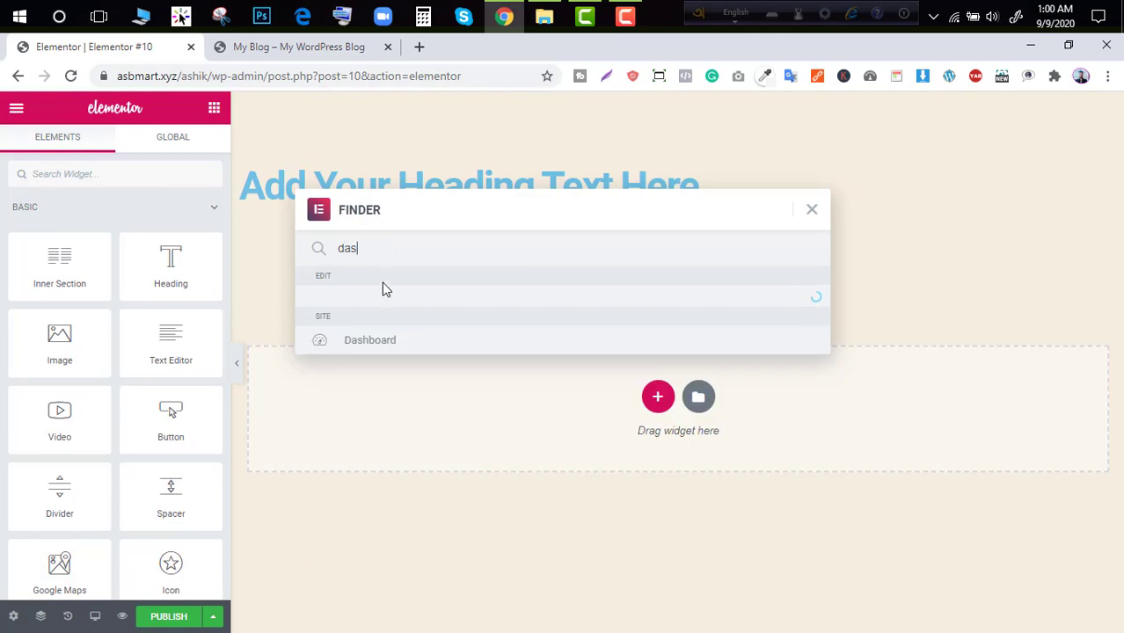
pyautogui.click(379, 341)
pyautogui.click(517, 47)
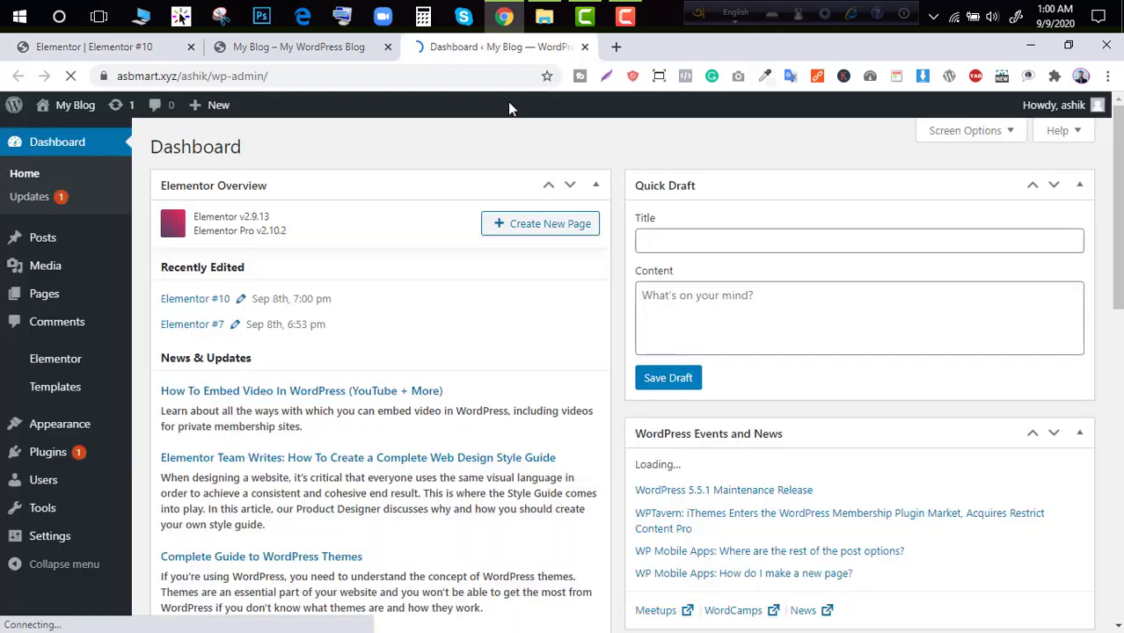
pyautogui.click(92, 51)
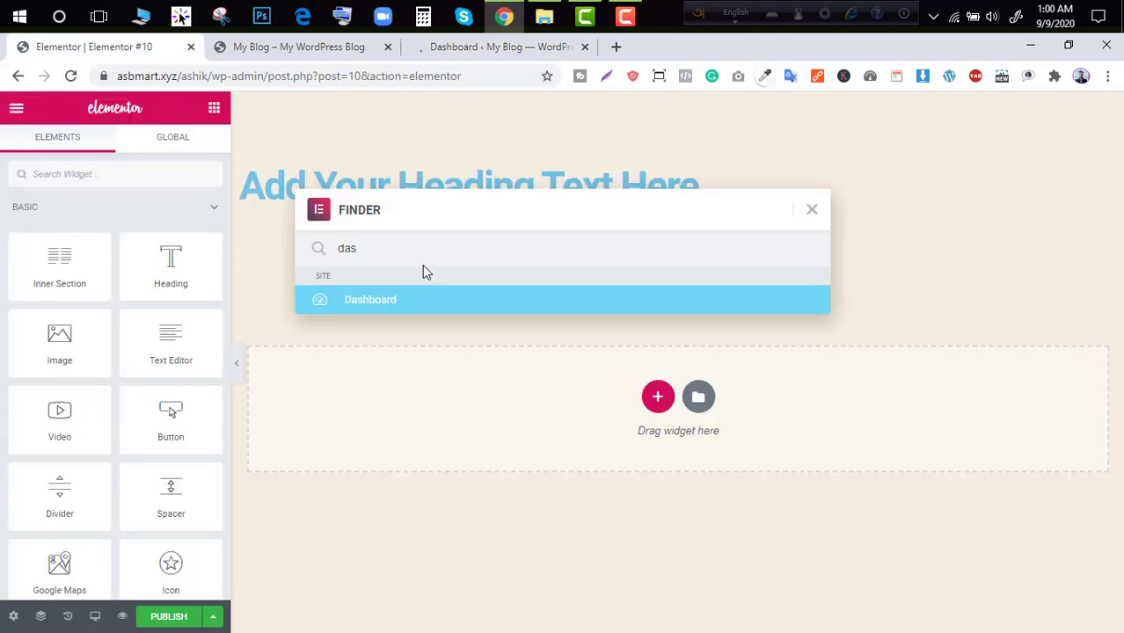
pyautogui.click(812, 210)
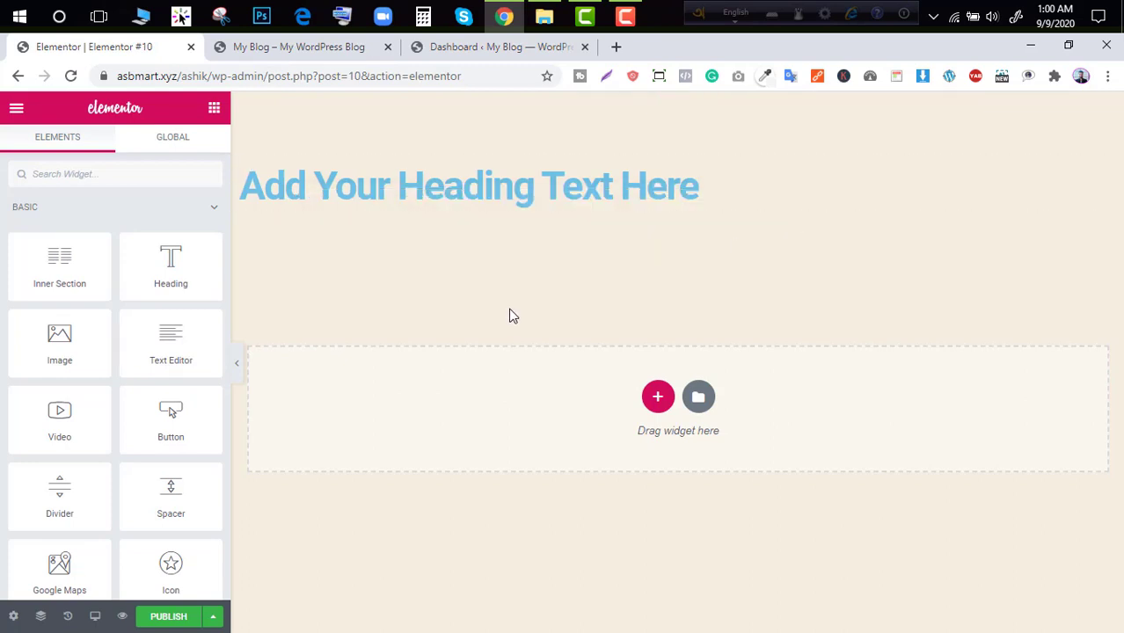
# Search the Elementor Finder for "add" and create a new page, leaving the current page without saving
pyautogui.hotkey('ctrl', 'e')
pyautogui.doubleClick(372, 250)
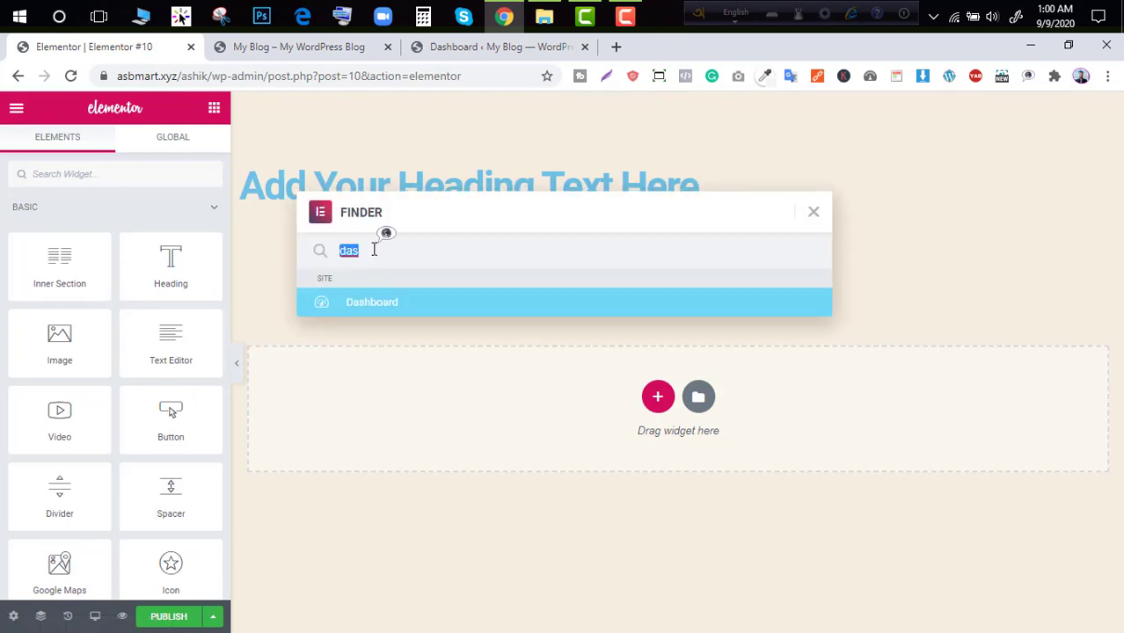
pyautogui.write('add')
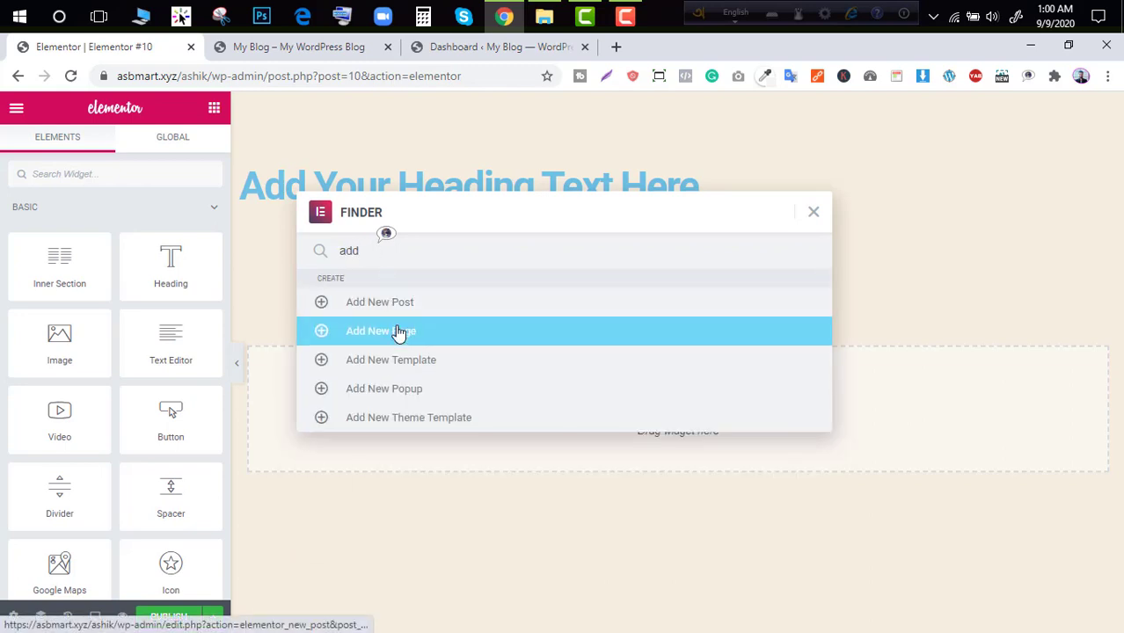
pyautogui.click(414, 379)
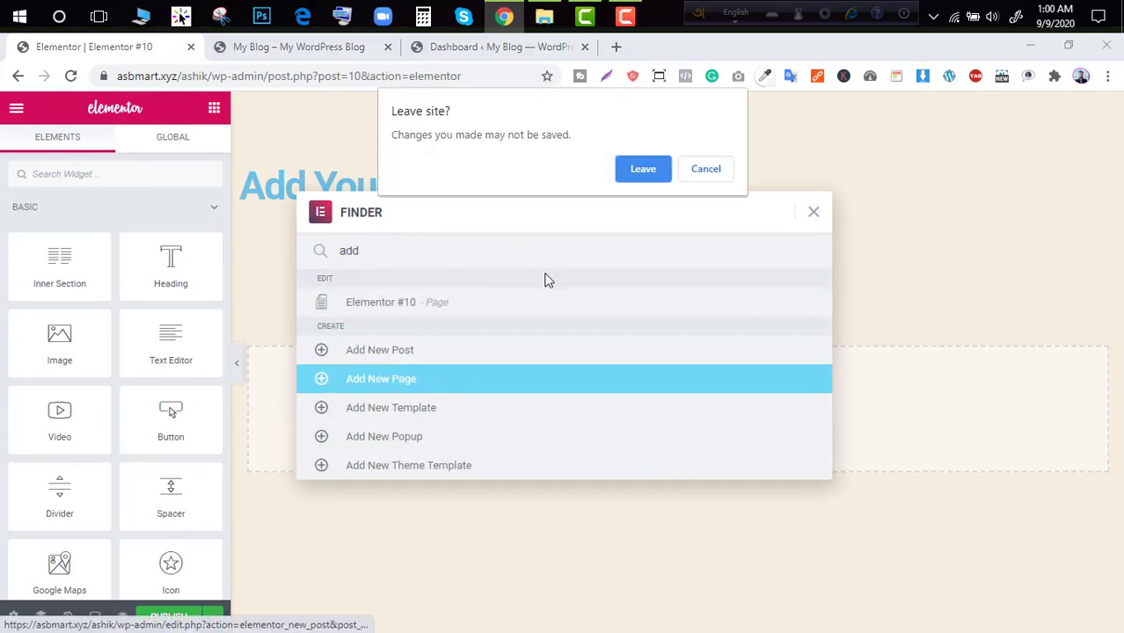
pyautogui.click(641, 176)
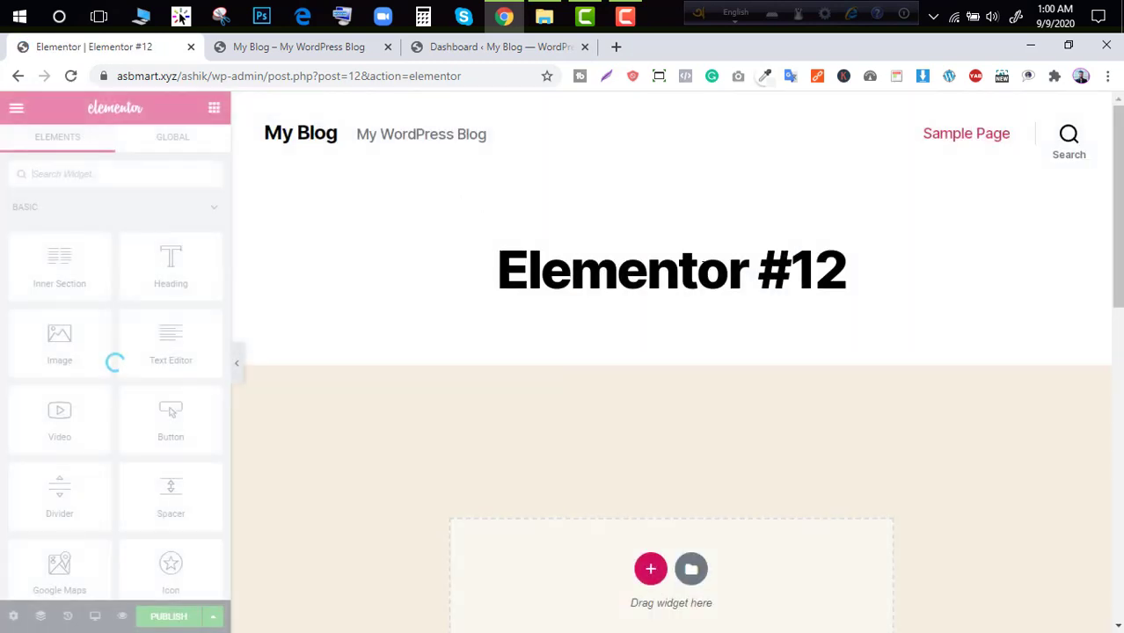
# Add a section with two equal columns to the new page's empty content area
pyautogui.scroll(-3, 506, 243)
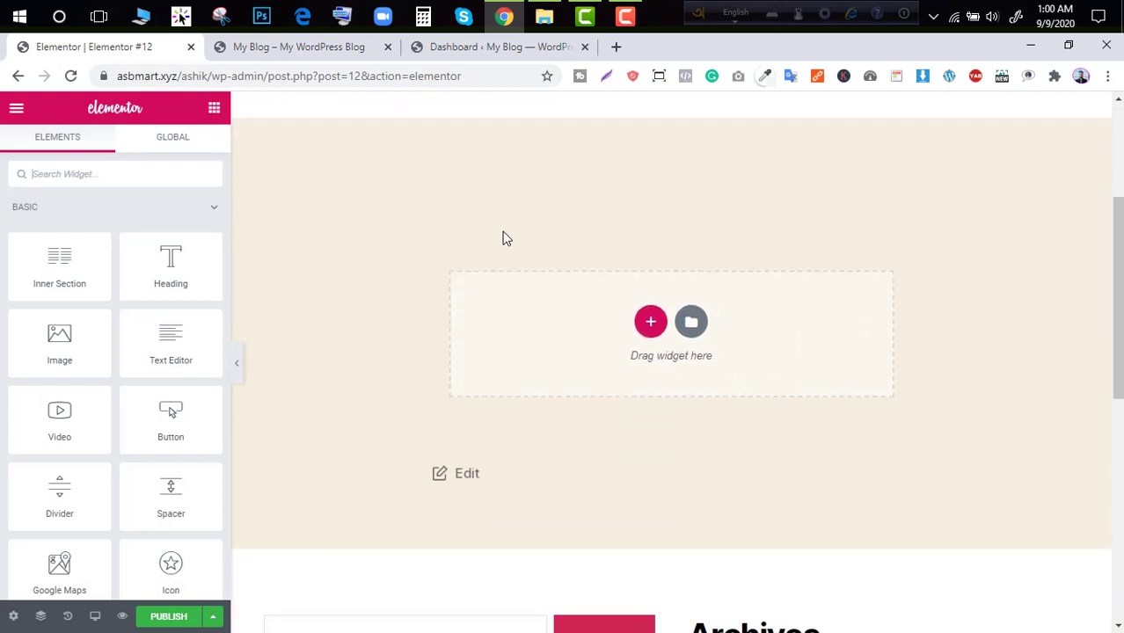
pyautogui.scroll(3, 506, 244)
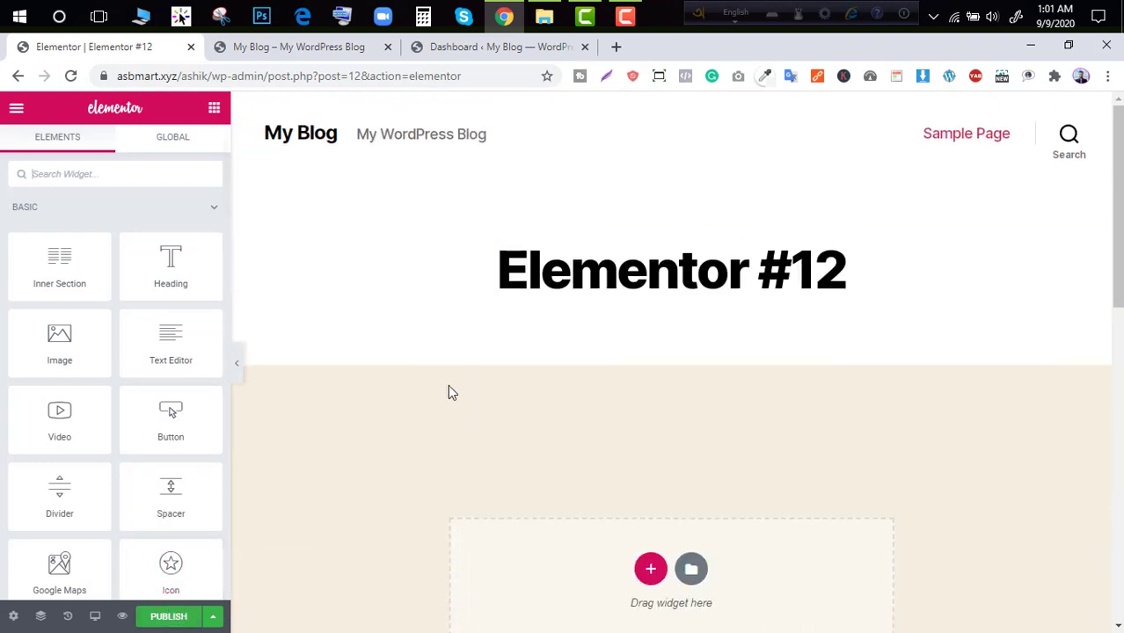
pyautogui.scroll(-3, 447, 385)
pyautogui.scroll(3, 458, 373)
pyautogui.scroll(-3, 658, 253)
pyautogui.click(651, 321)
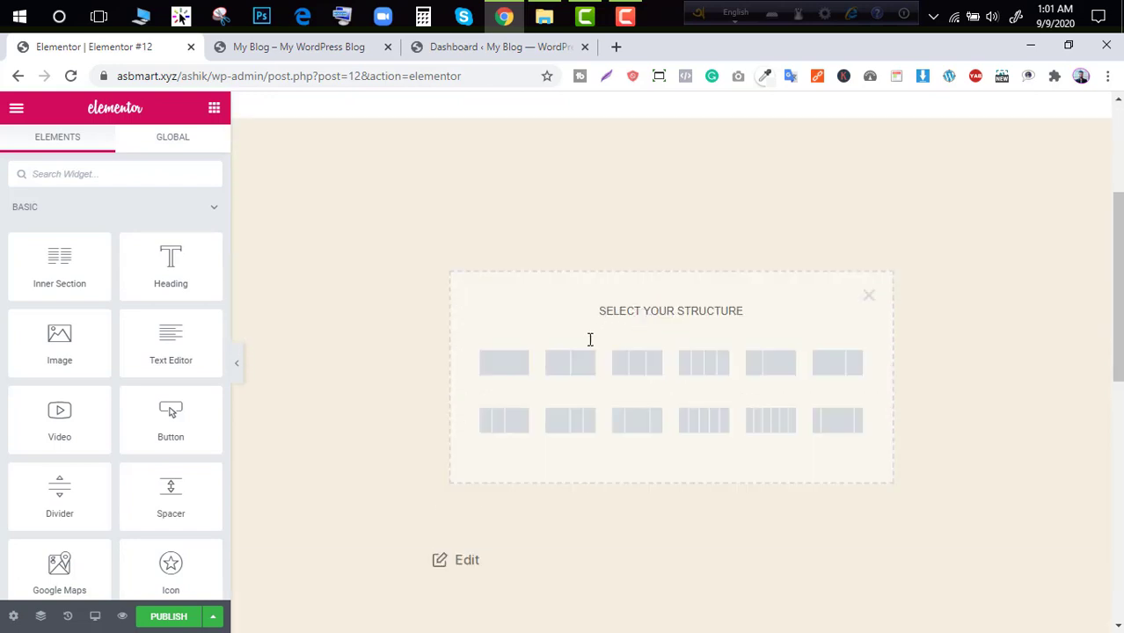
pyautogui.click(550, 367)
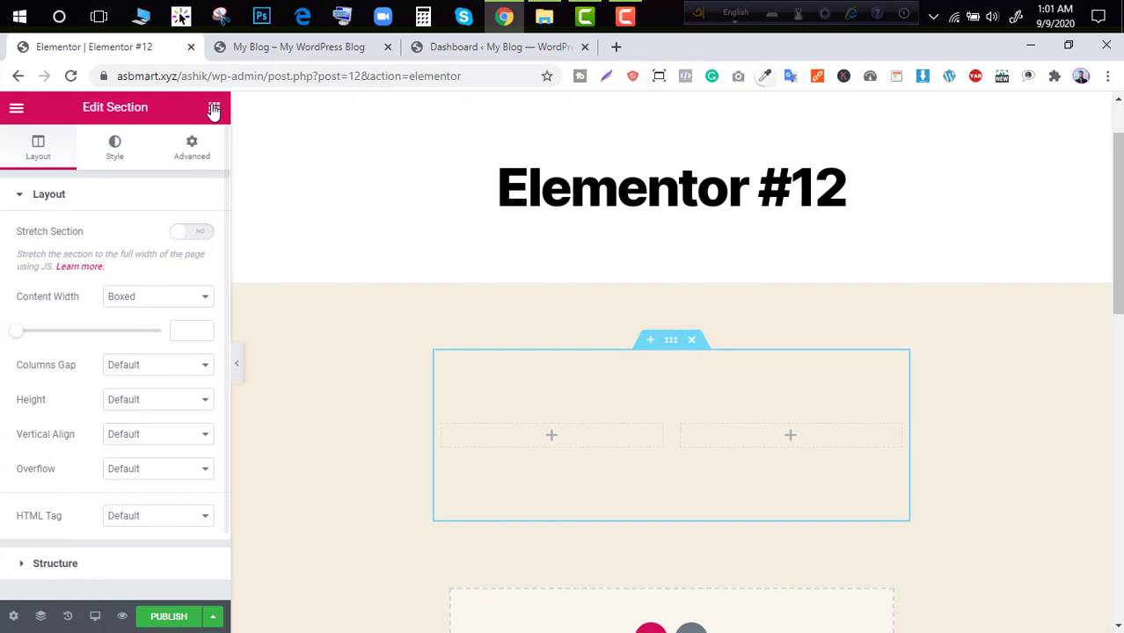
# Try a Heading widget in the first column of the new two-column section, then undo it
pyautogui.click(214, 107)
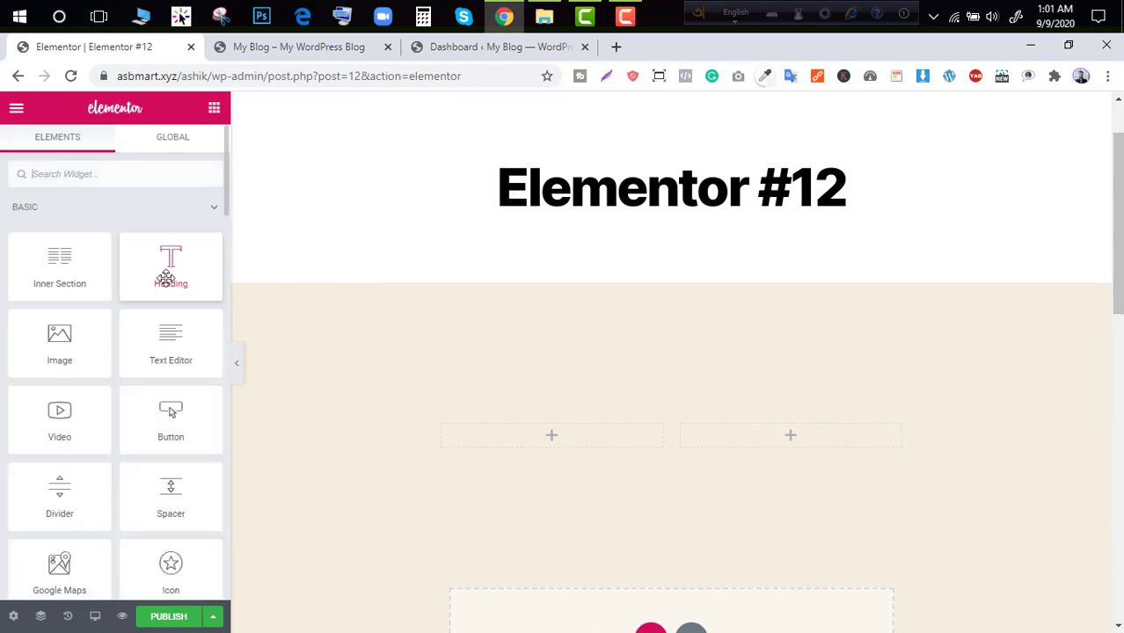
pyautogui.moveTo(167, 278); pyautogui.dragTo(562, 437)
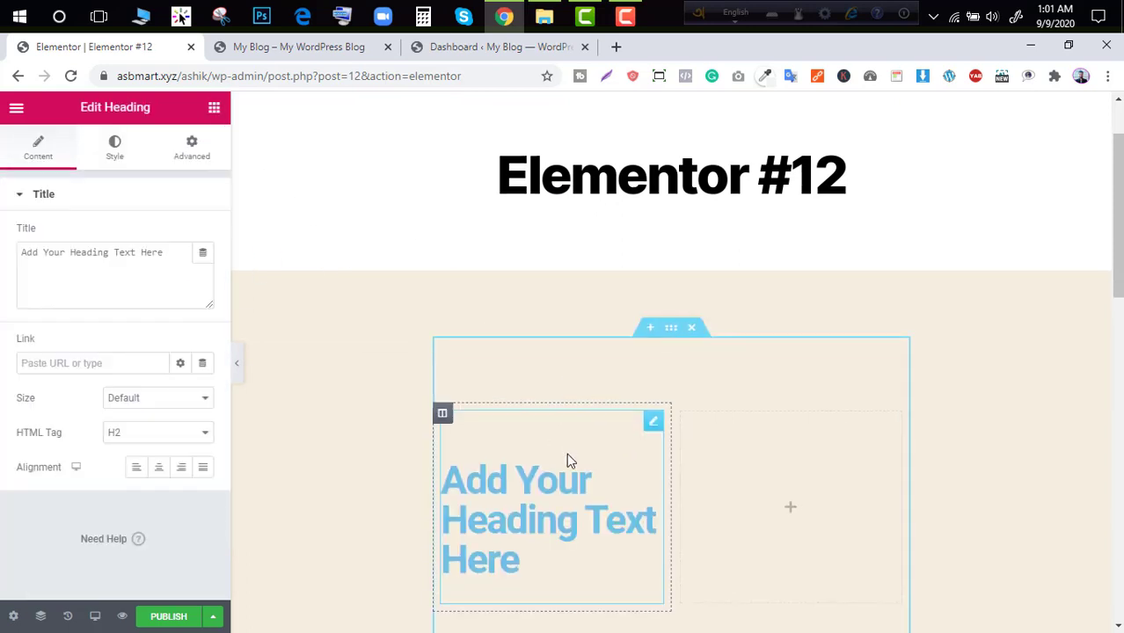
pyautogui.scroll(-2, 567, 457)
pyautogui.hotkey('ctrl', 'z')
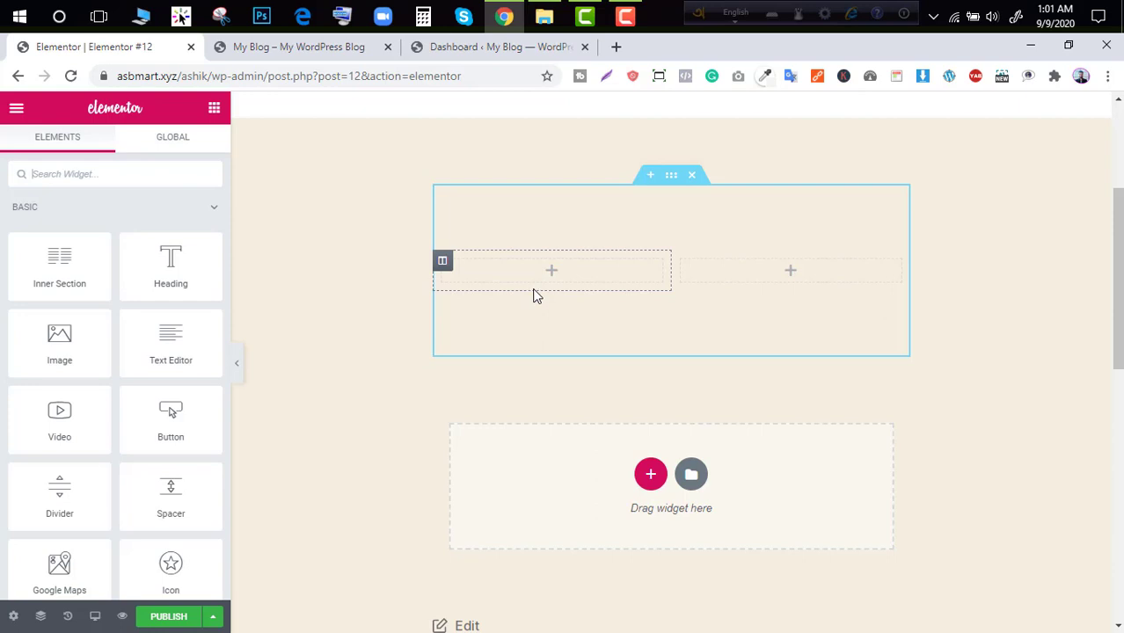
pyautogui.scroll(3, 534, 296)
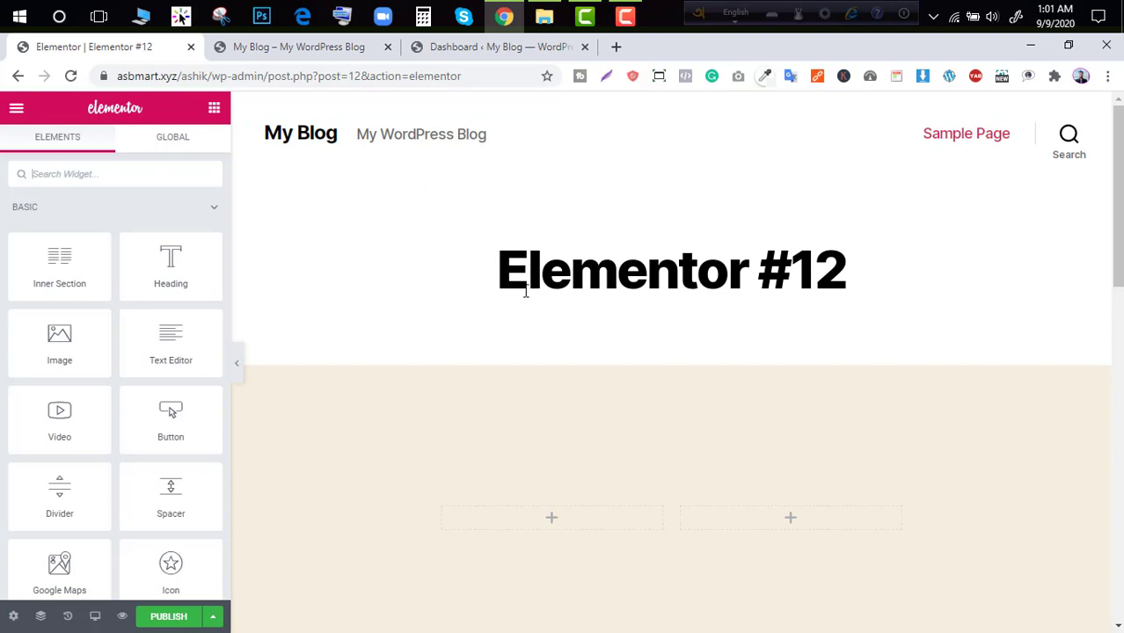
# Close the Elementor #12 editor without saving and the blog's front page, keeping only the WordPress Dashboard open
pyautogui.click(191, 46)
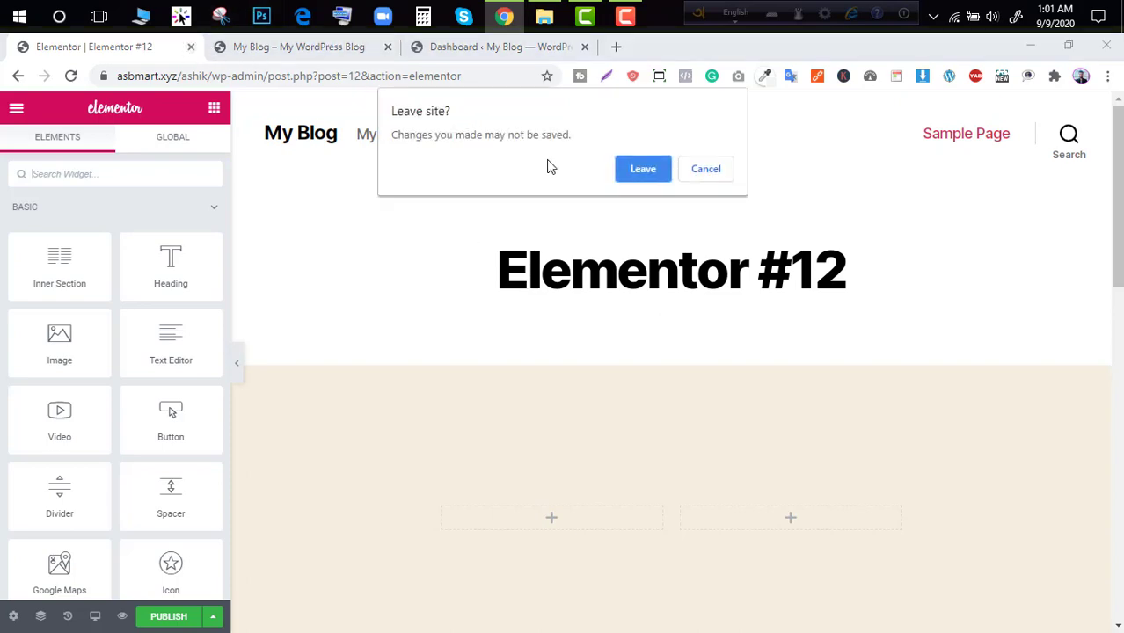
pyautogui.click(643, 169)
pyautogui.click(289, 44)
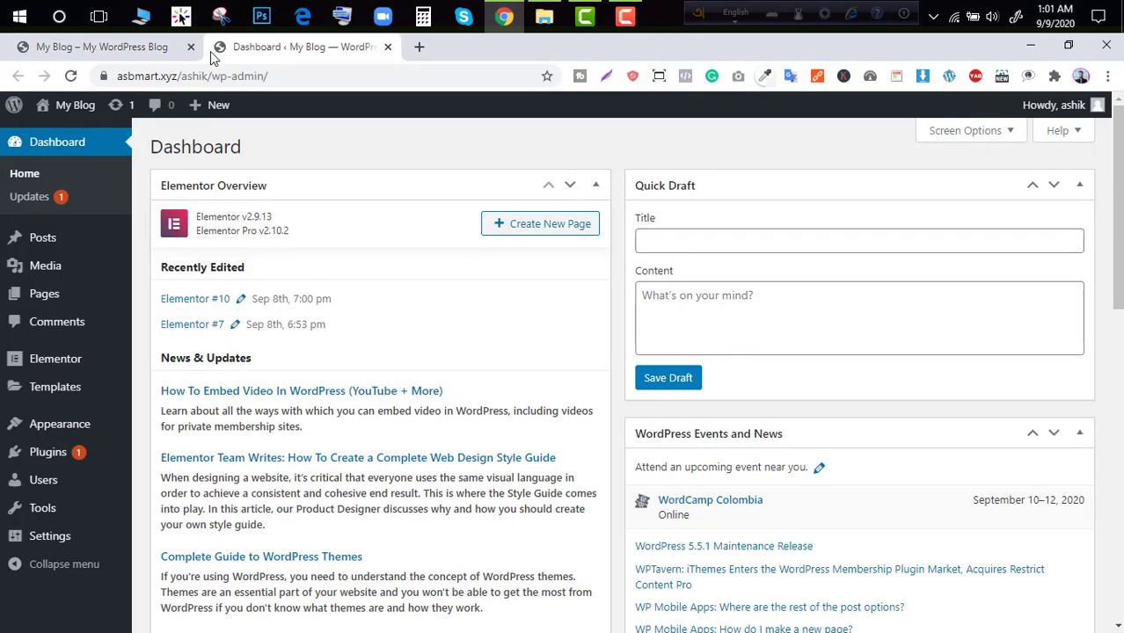
pyautogui.click(191, 47)
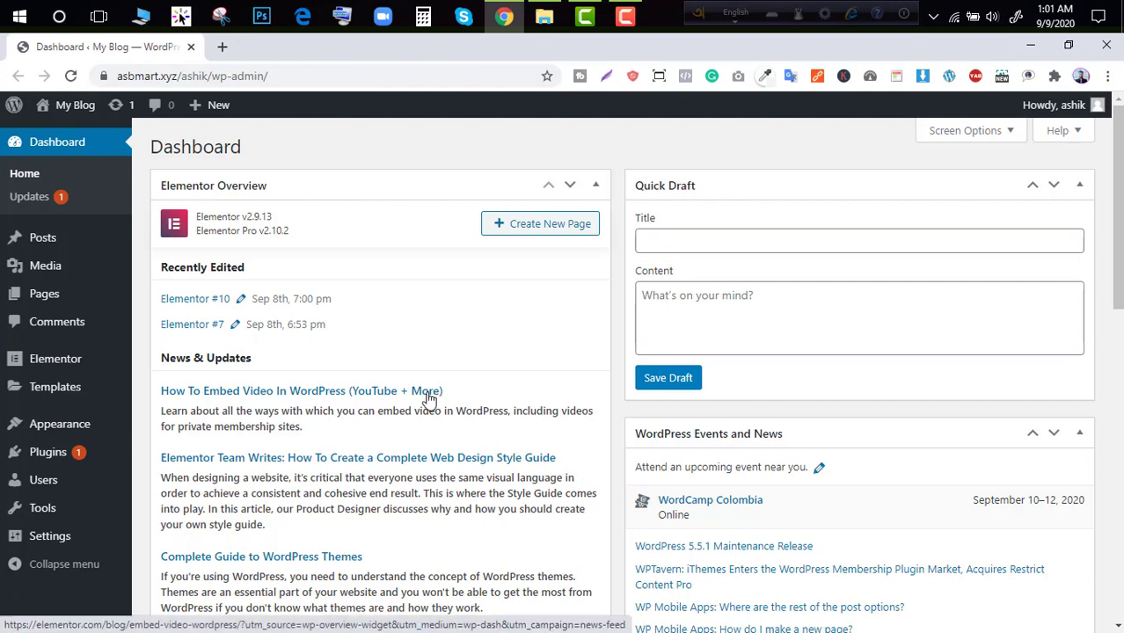
# Review the site's installed themes and the list of installed plugins
pyautogui.click(149, 429)
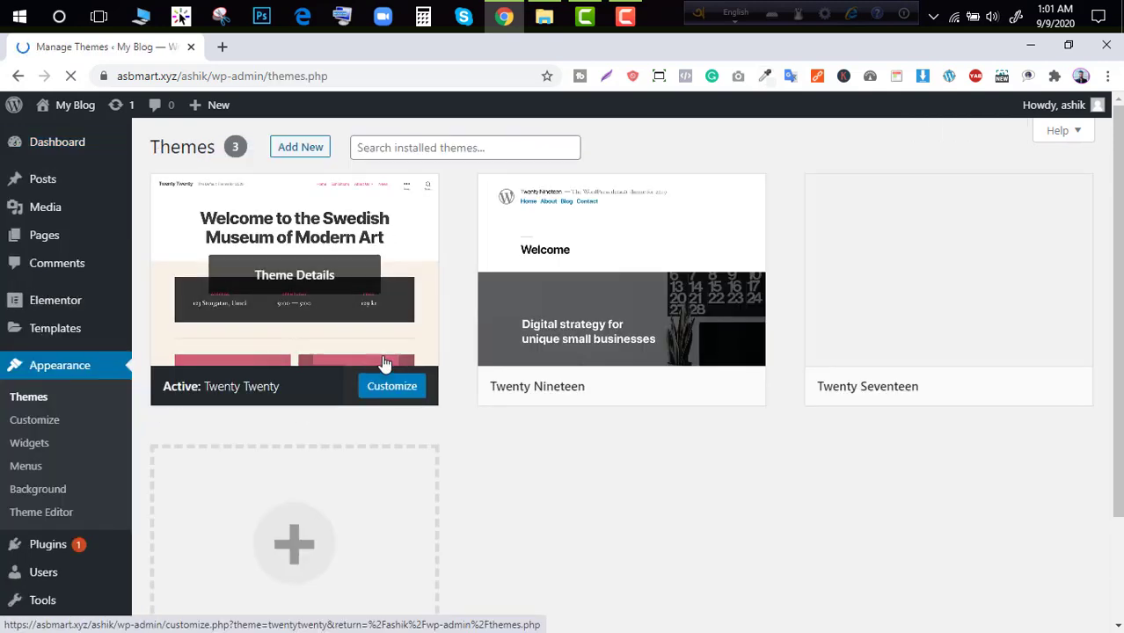
pyautogui.moveTo(534, 407)
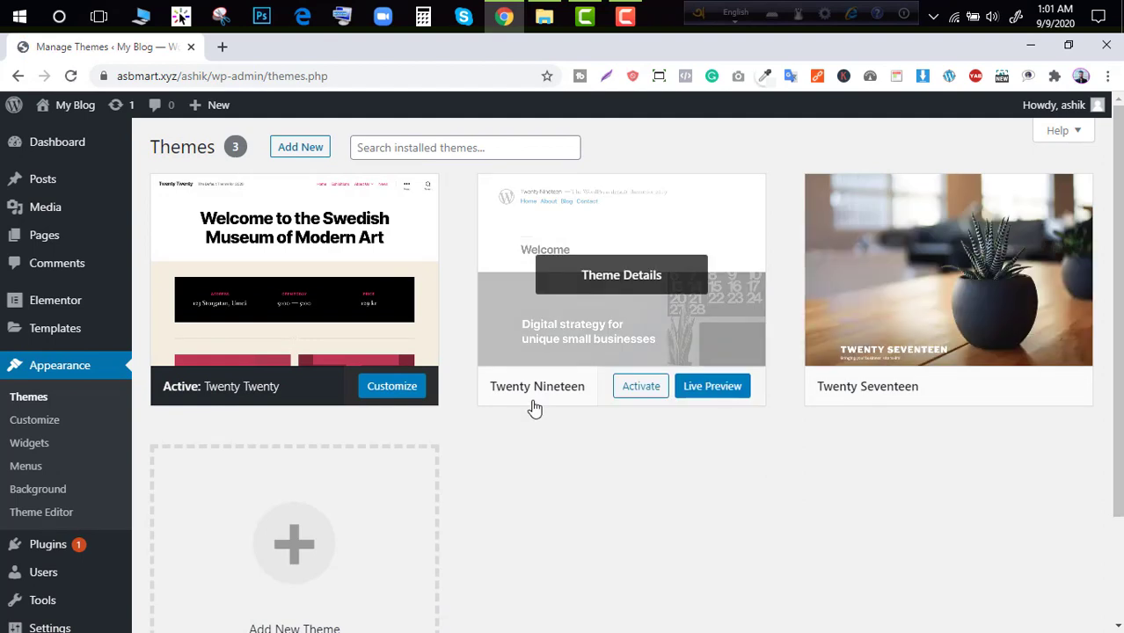
pyautogui.scroll(-1, 44, 466)
pyautogui.click(50, 471)
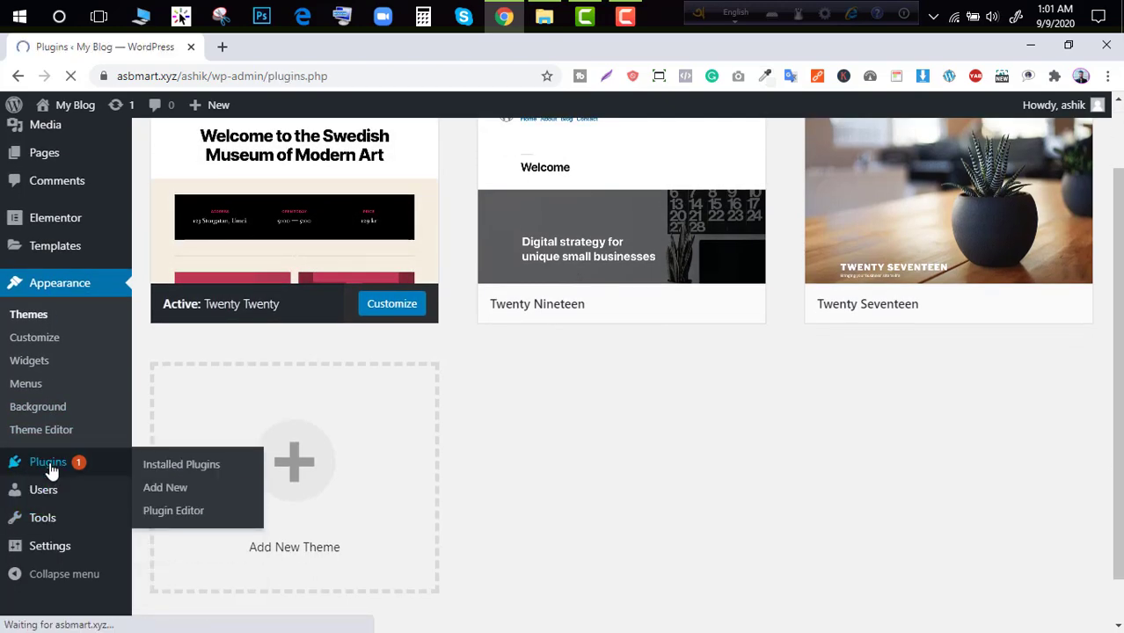
pyautogui.scroll(-2, 272, 334)
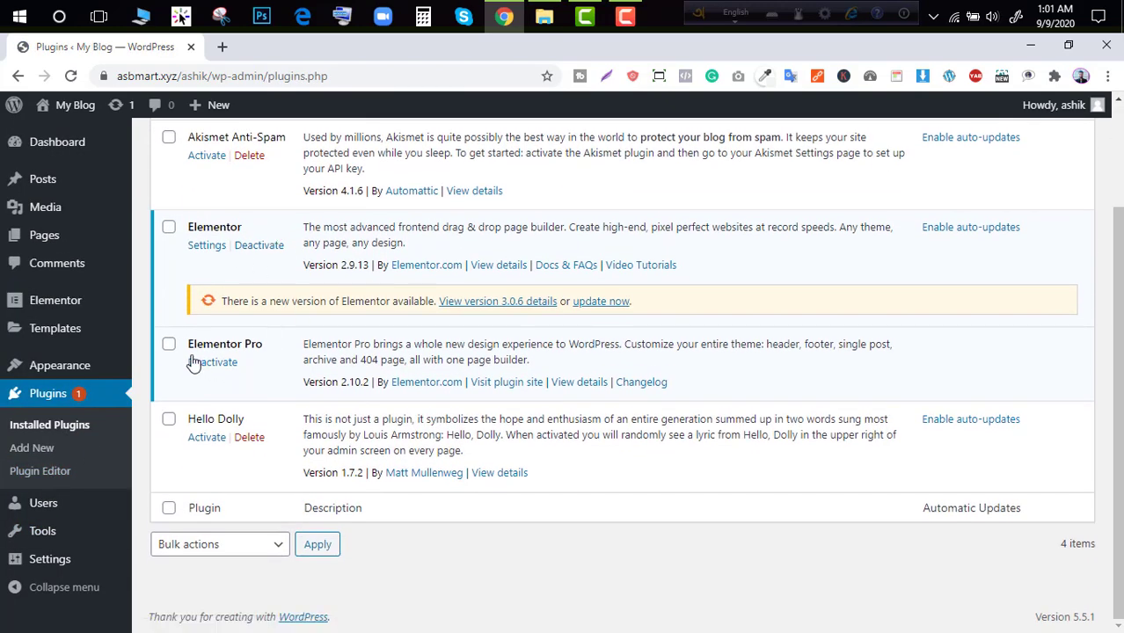
pyautogui.scroll(2, 303, 332)
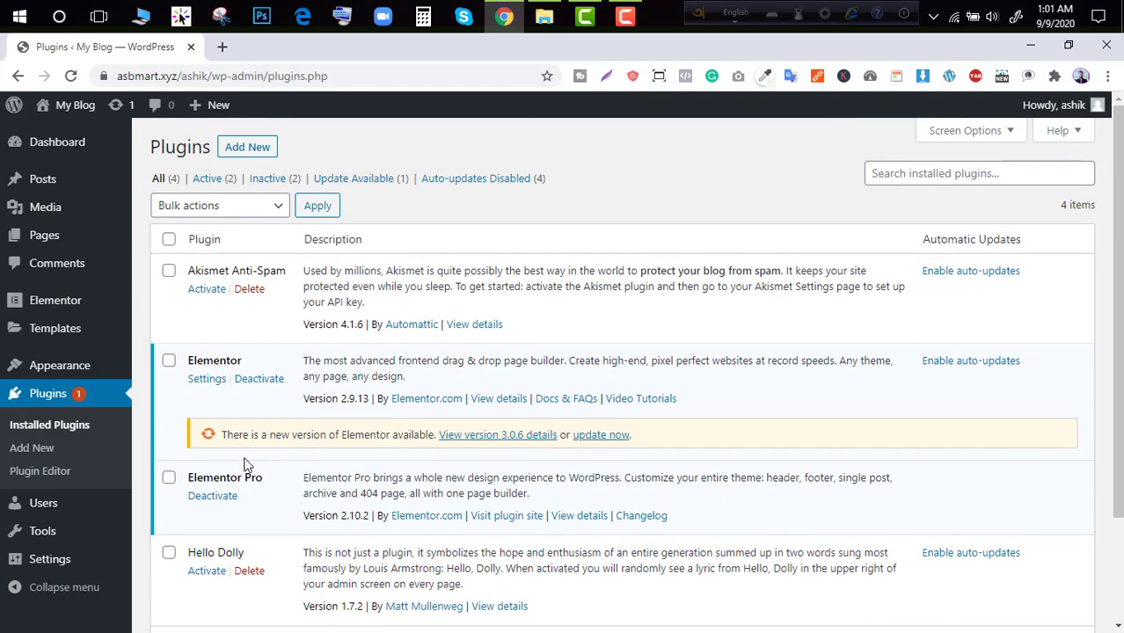
# Install the featured Classic Editor plugin, and search for "easy update" to install Easy Updates Manager
pyautogui.click(259, 147)
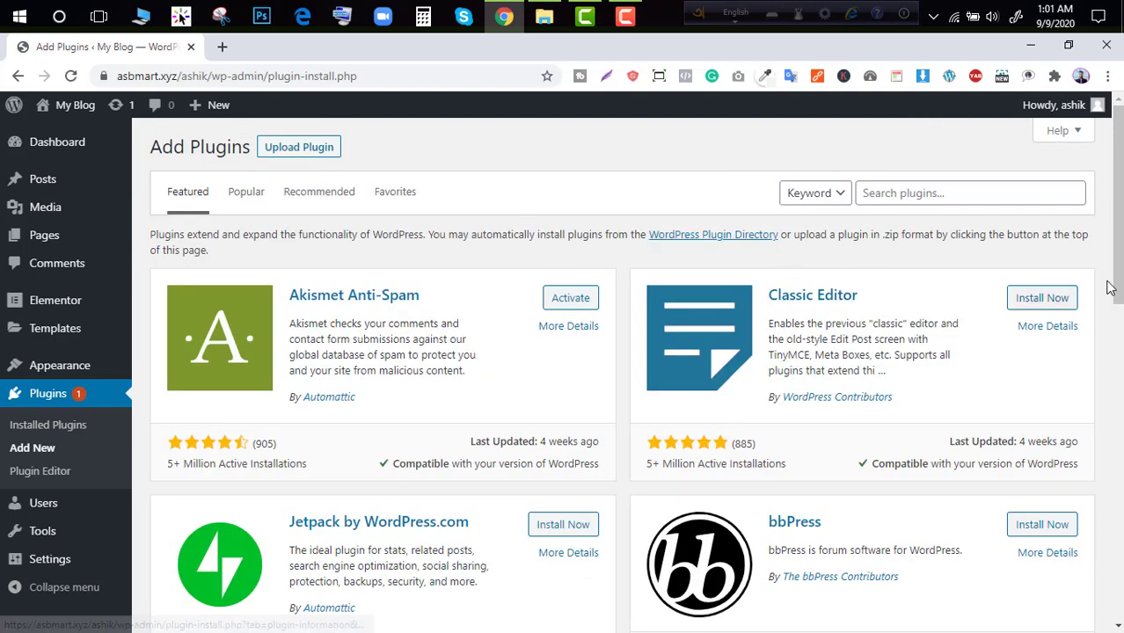
pyautogui.click(1053, 296)
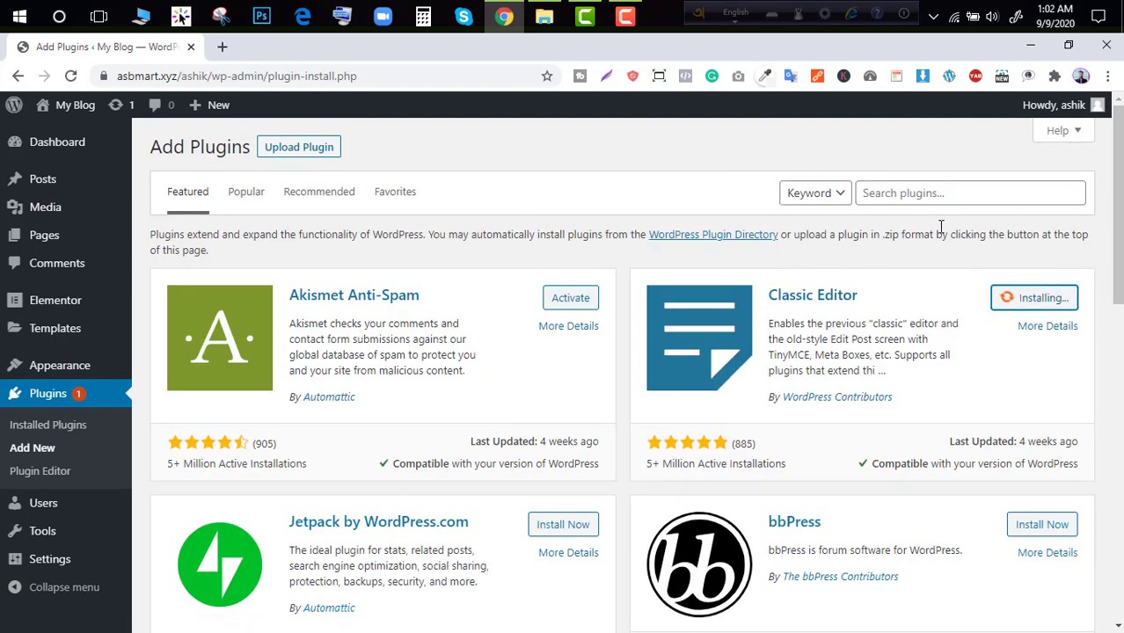
pyautogui.click(896, 194)
pyautogui.write('easy update')
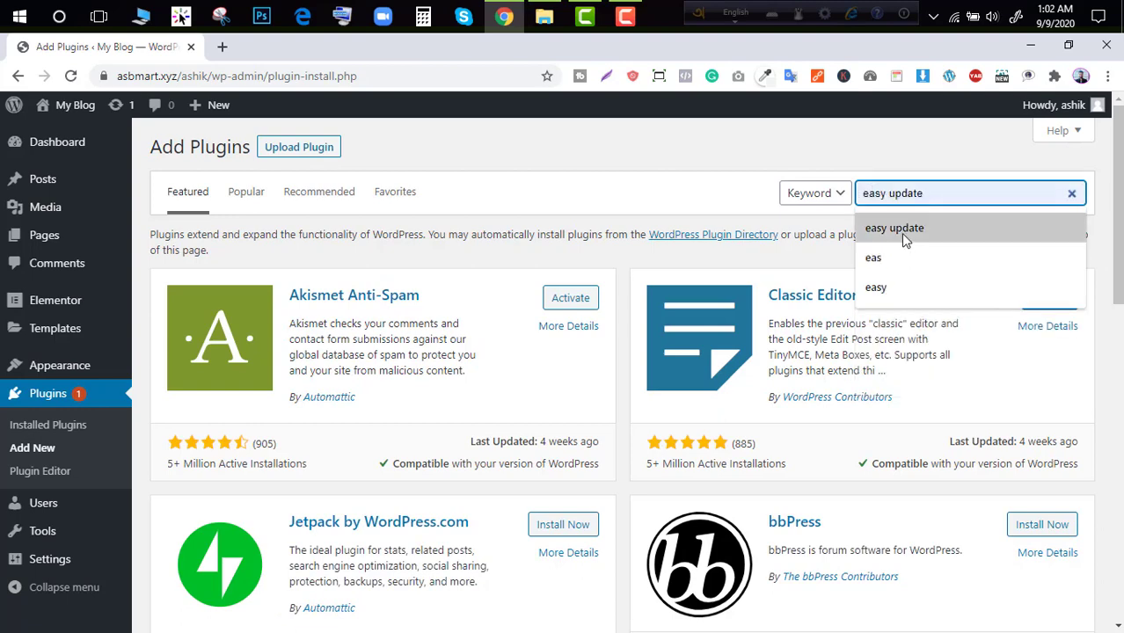
pyautogui.click(905, 230)
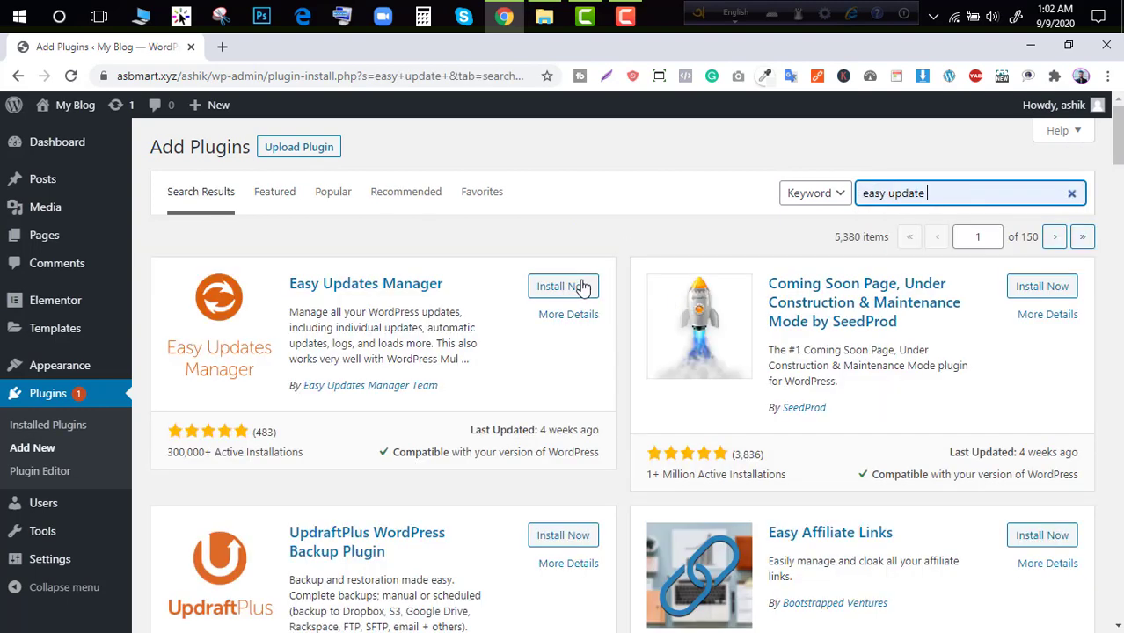
pyautogui.click(570, 287)
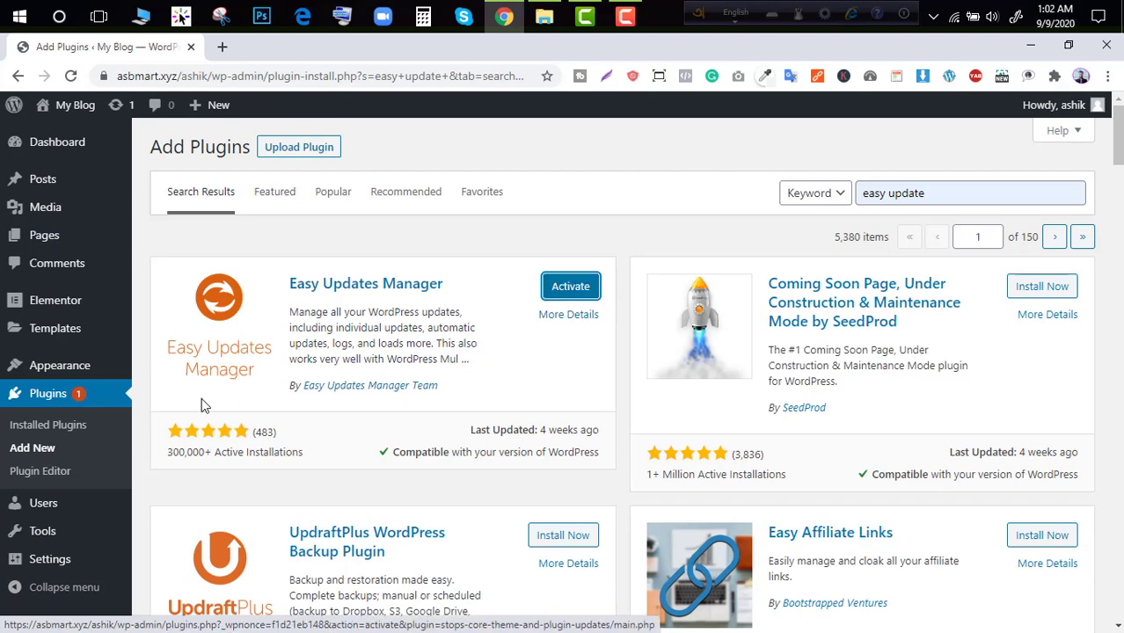
# Activate the Classic Editor plugin from the list of installed plugins
pyautogui.click(41, 427)
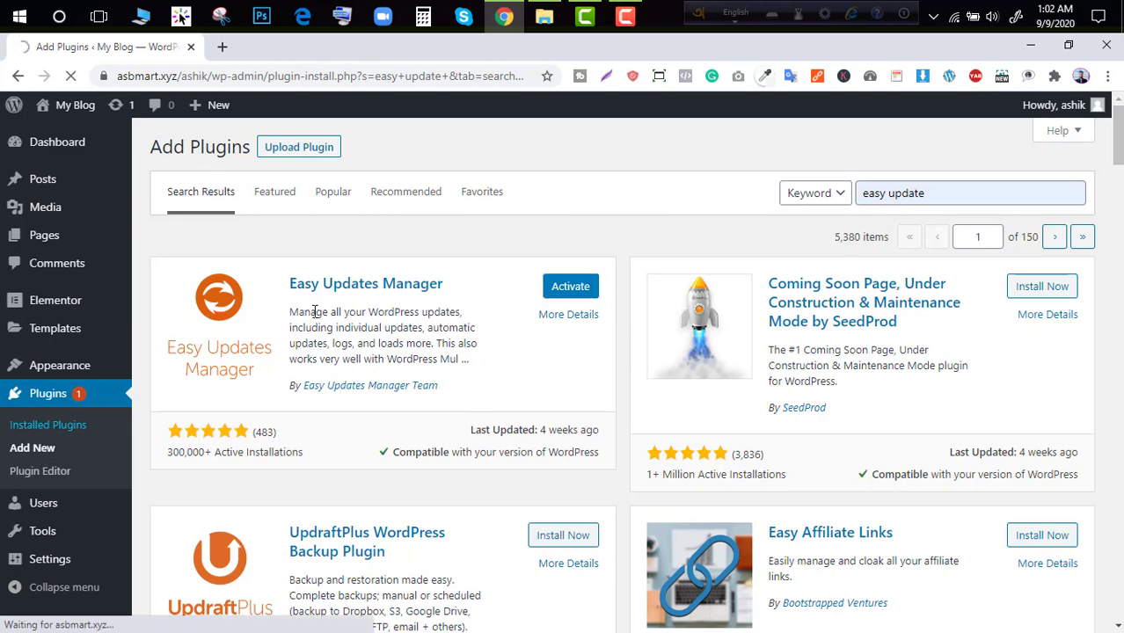
pyautogui.scroll(-3, 314, 313)
pyautogui.scroll(3, 311, 317)
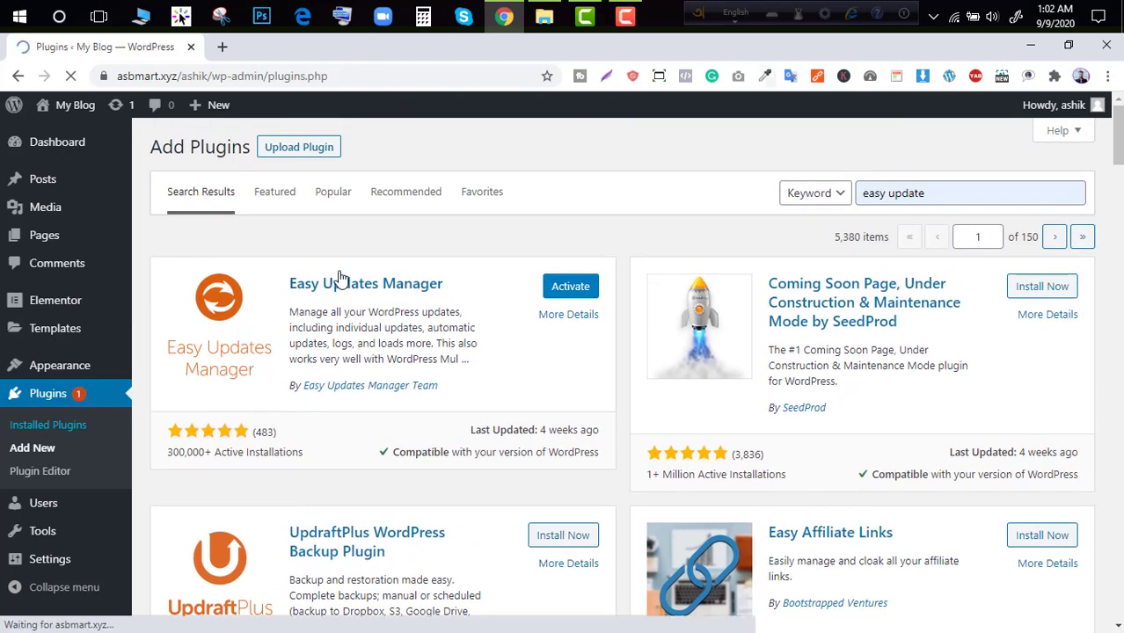
pyautogui.scroll(-3, 314, 296)
pyautogui.scroll(3, 264, 352)
pyautogui.click(207, 378)
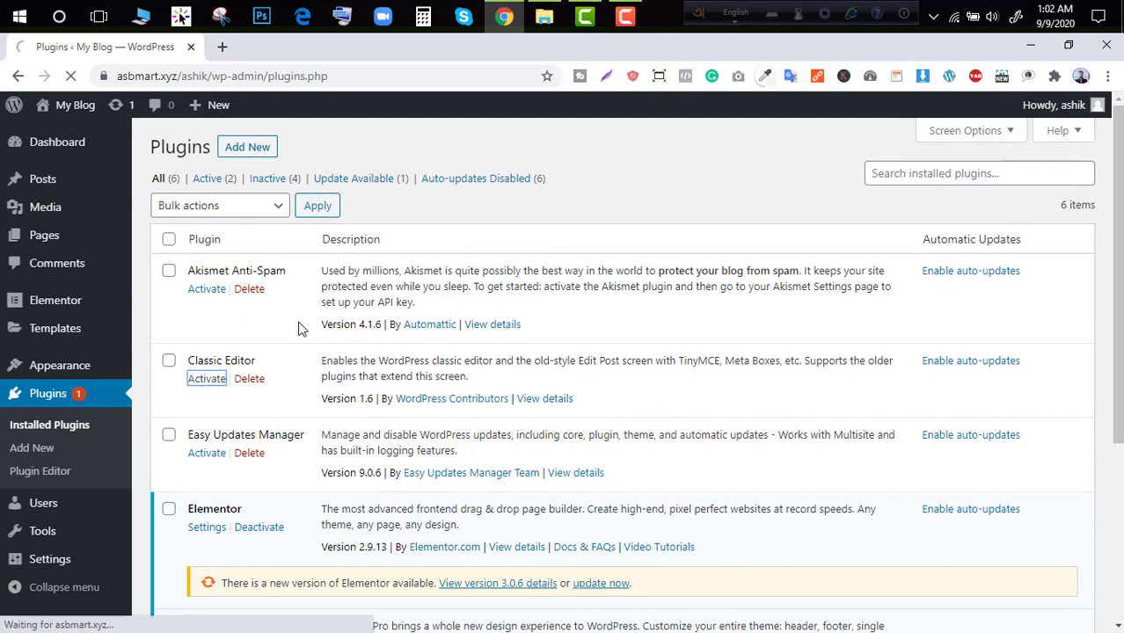
pyautogui.scroll(-3, 301, 327)
pyautogui.scroll(2, 301, 328)
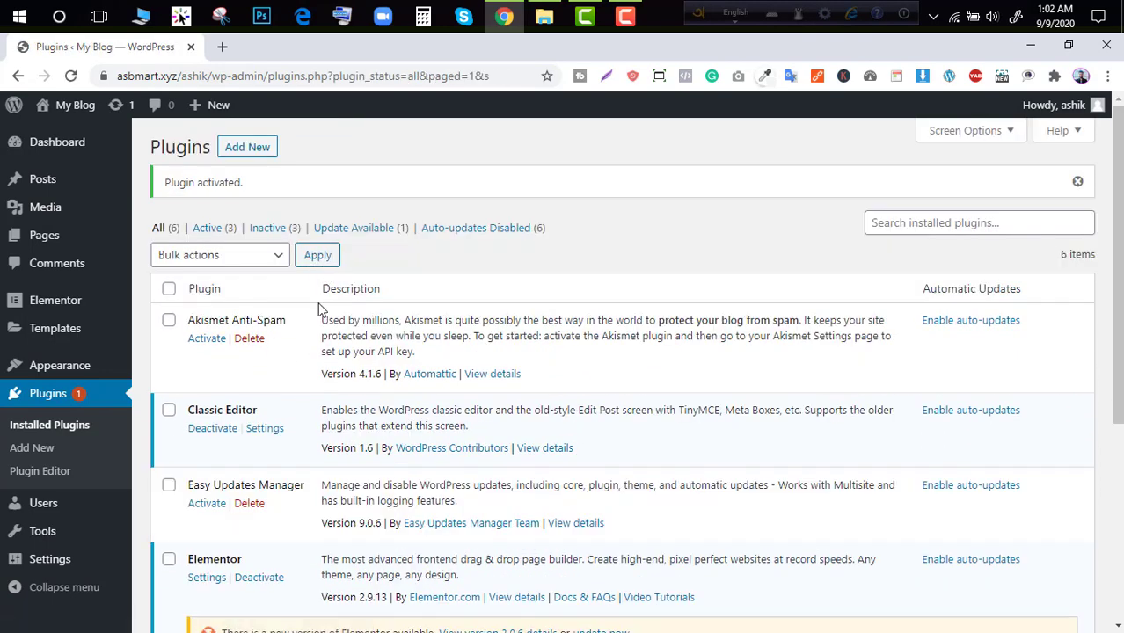
# Open the Pages list in a separate tab, check the classic editing screen with a new page, and close the tab
pyautogui.middleClick(44, 234)
pyautogui.click(250, 47)
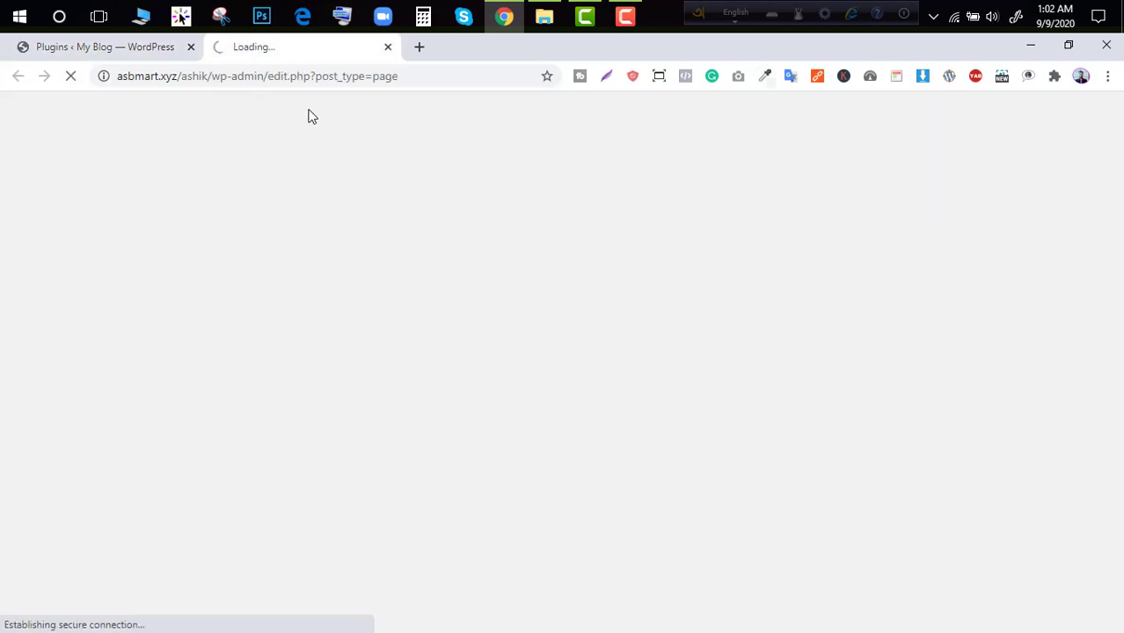
pyautogui.click(130, 53)
pyautogui.click(312, 49)
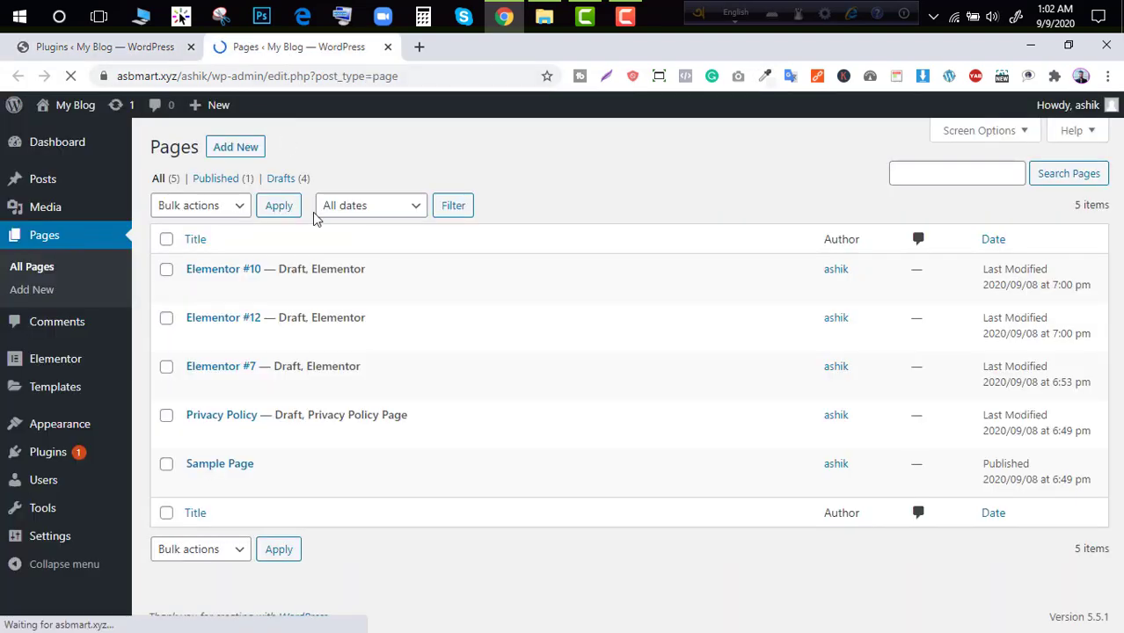
pyautogui.click(251, 149)
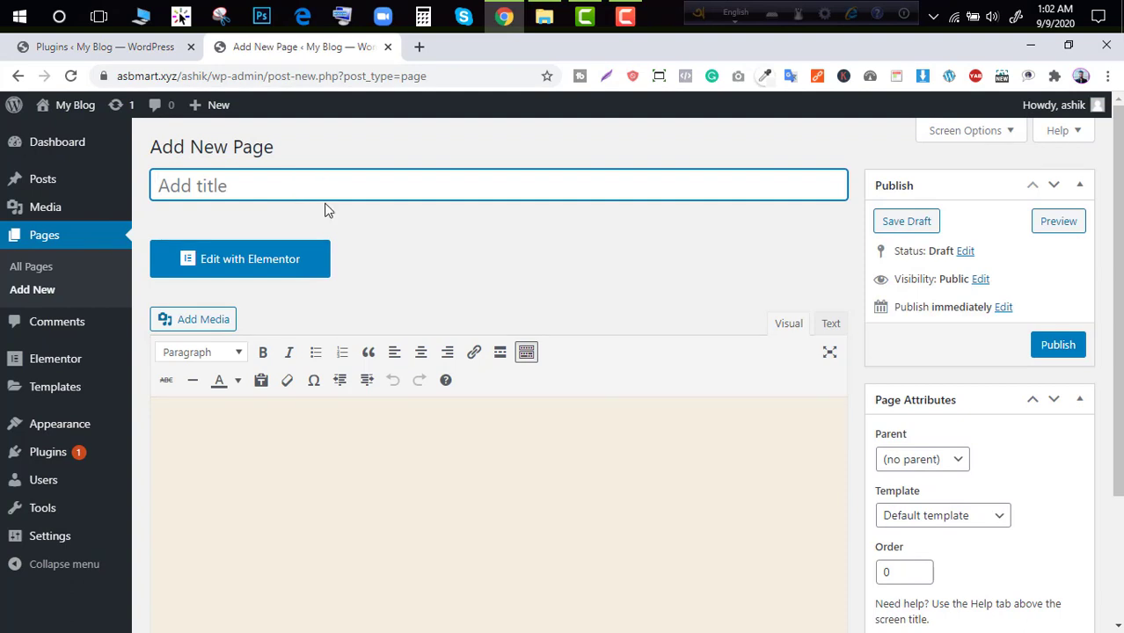
pyautogui.scroll(-2, 329, 201)
pyautogui.scroll(2, 334, 226)
pyautogui.click(388, 47)
# Activate the Easy Updates Manager plugin
pyautogui.scroll(-3, 255, 264)
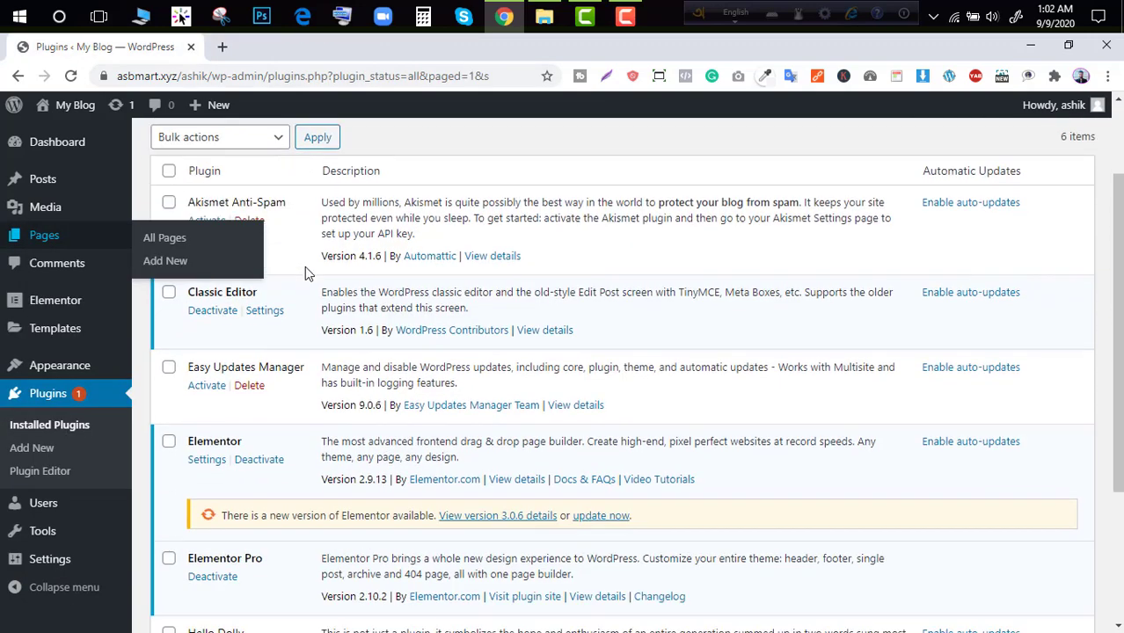
pyautogui.click(215, 339)
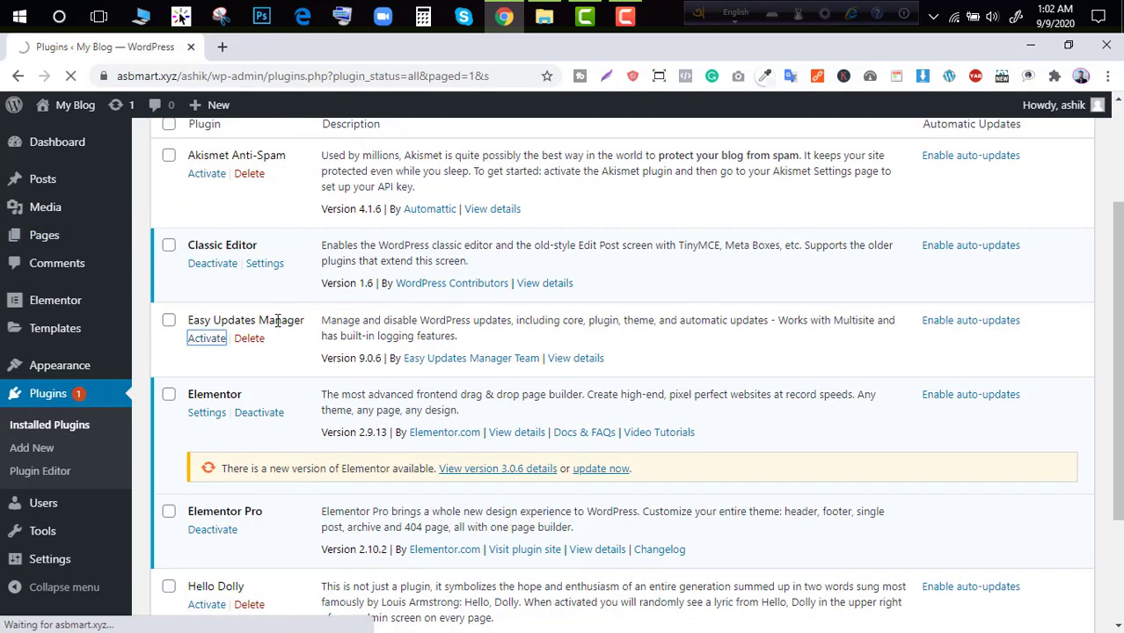
pyautogui.scroll(-2, 278, 321)
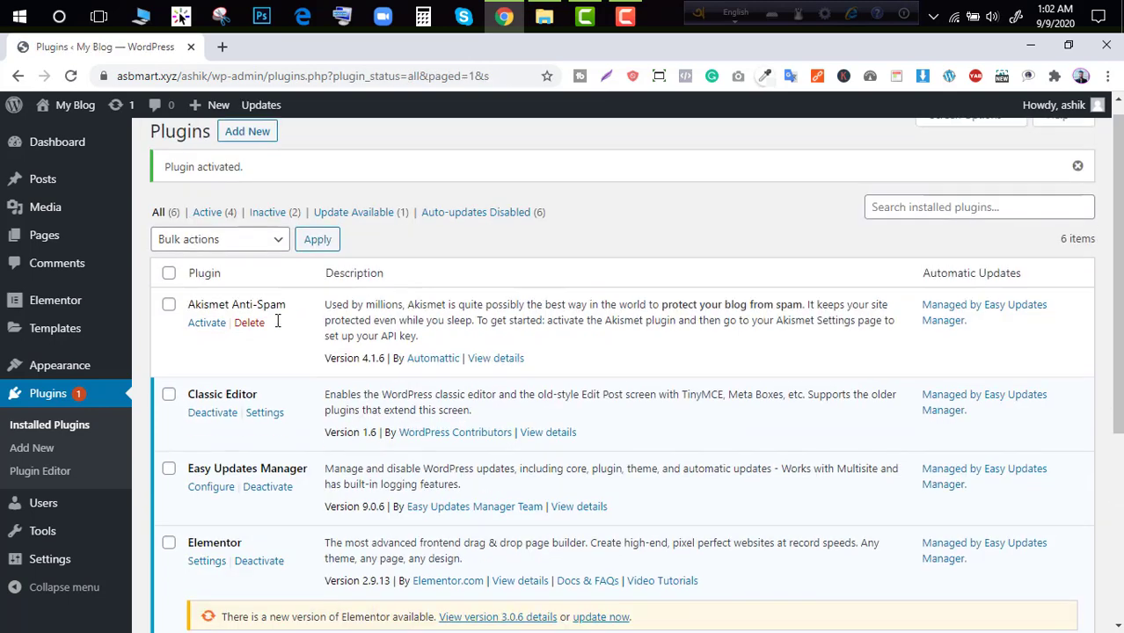
# Configure Easy Updates Manager to disable all updates, dismissing its welcome notice for 6 months
pyautogui.click(217, 340)
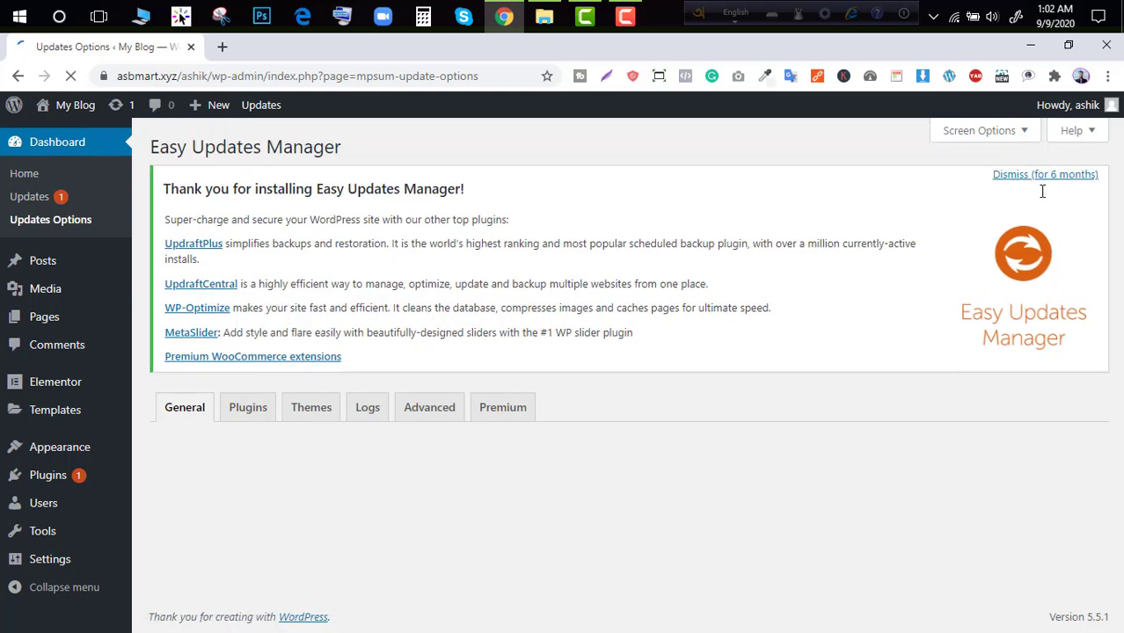
pyautogui.click(1036, 178)
pyautogui.scroll(-1, 459, 261)
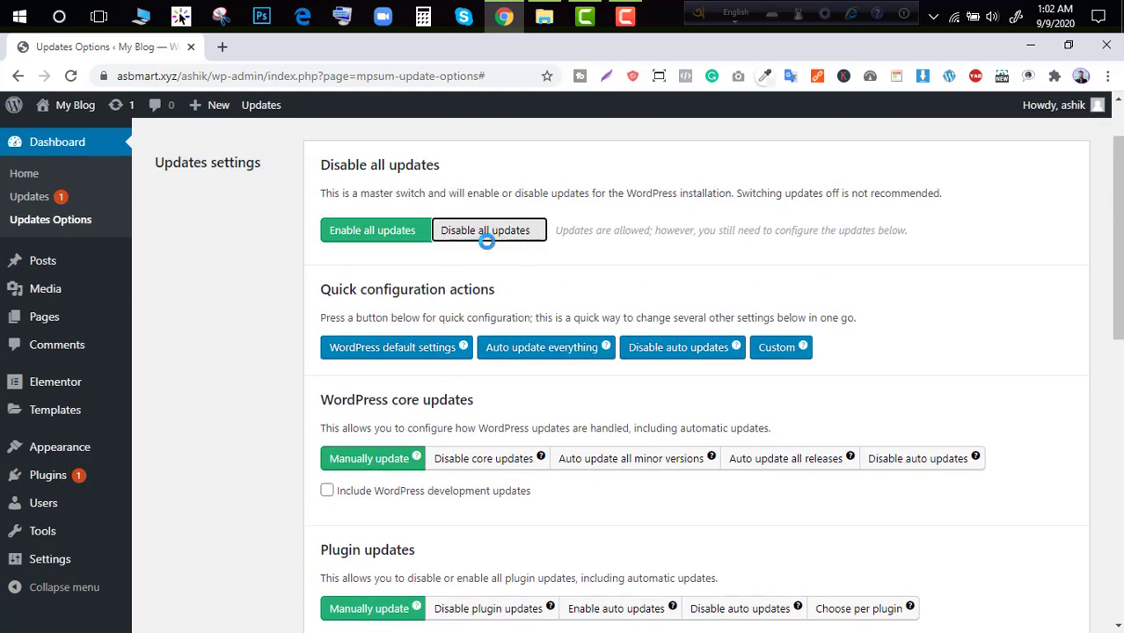
pyautogui.click(462, 234)
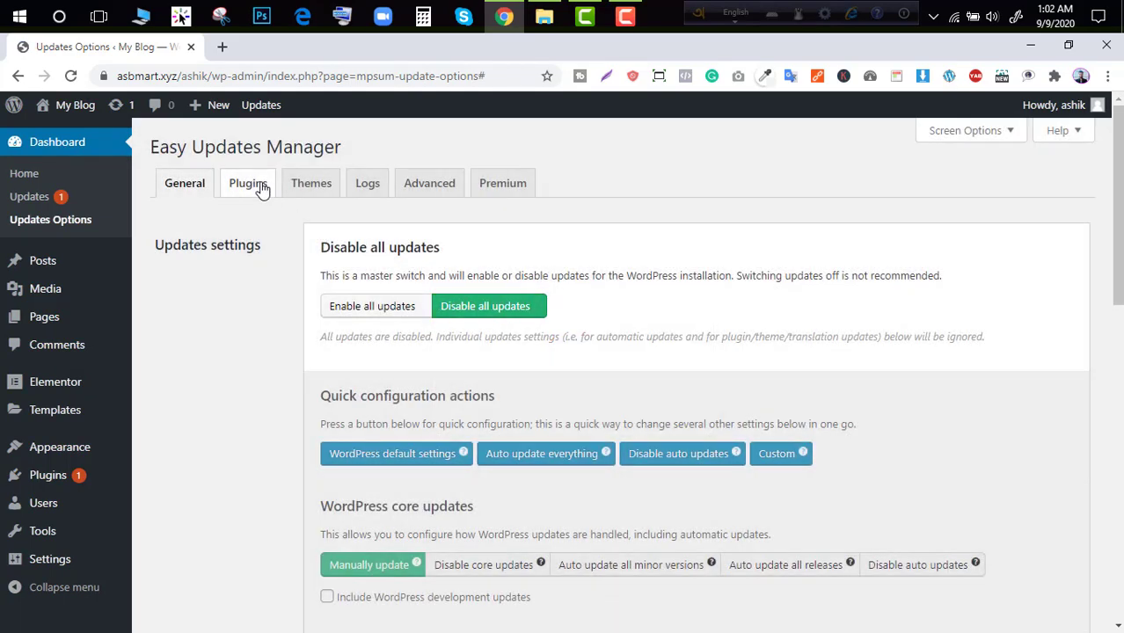
# Open the plugin update options in Easy Updates Manager, dismiss the sale notice and look over the plugin list
pyautogui.click(227, 183)
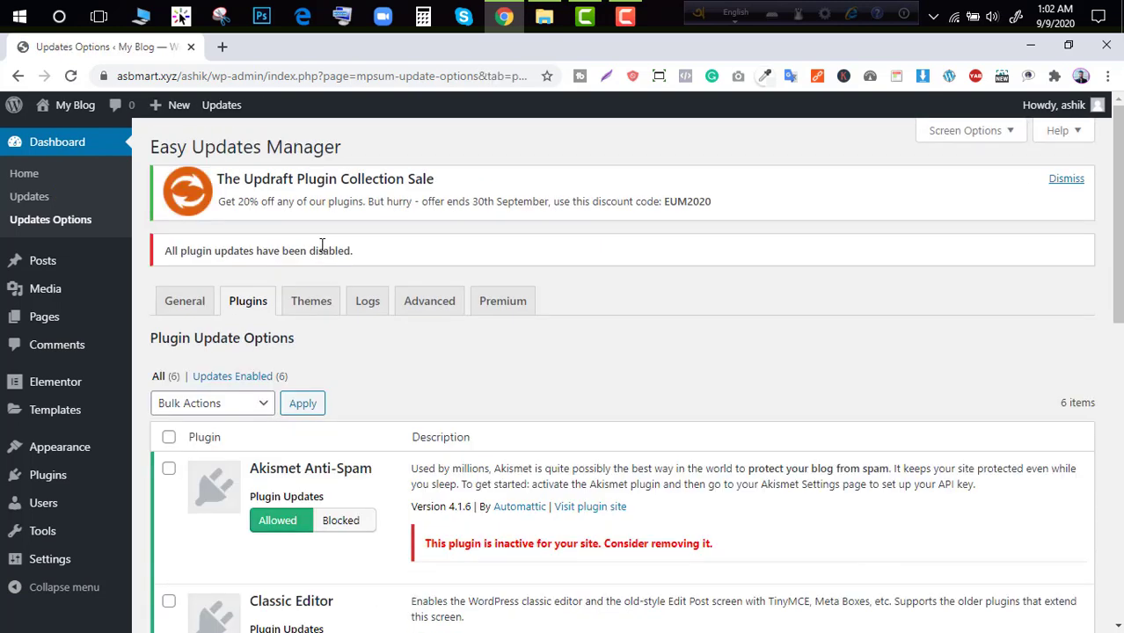
pyautogui.click(1067, 181)
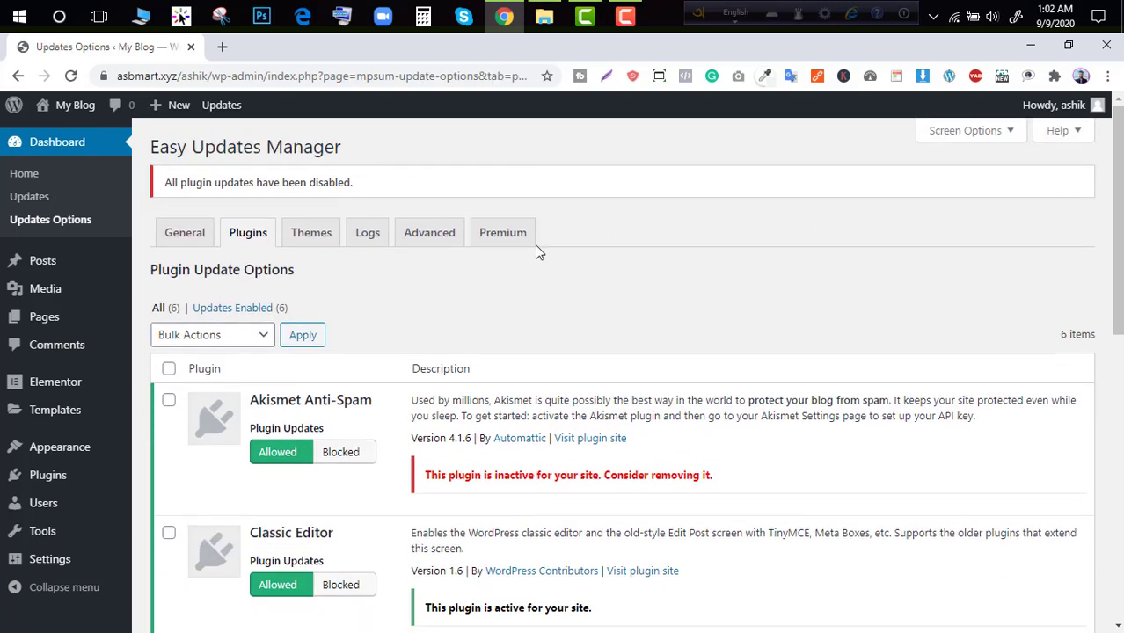
pyautogui.scroll(-2, 76, 465)
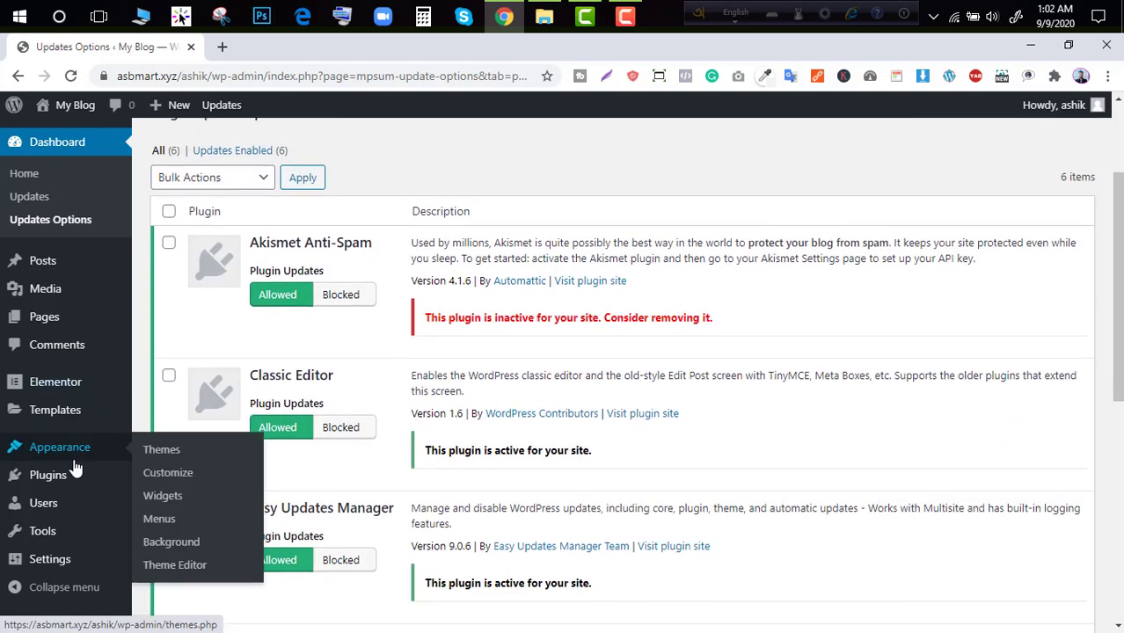
pyautogui.scroll(2, 79, 459)
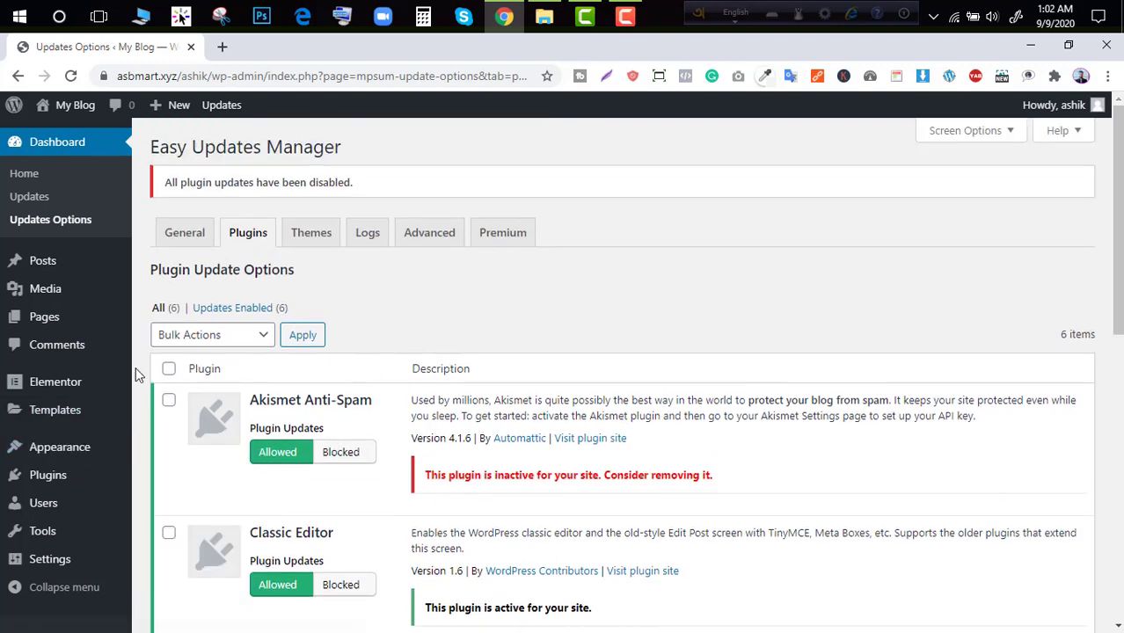
# Create a new page from the Pages list and open it for editing with Elementor
pyautogui.click(51, 318)
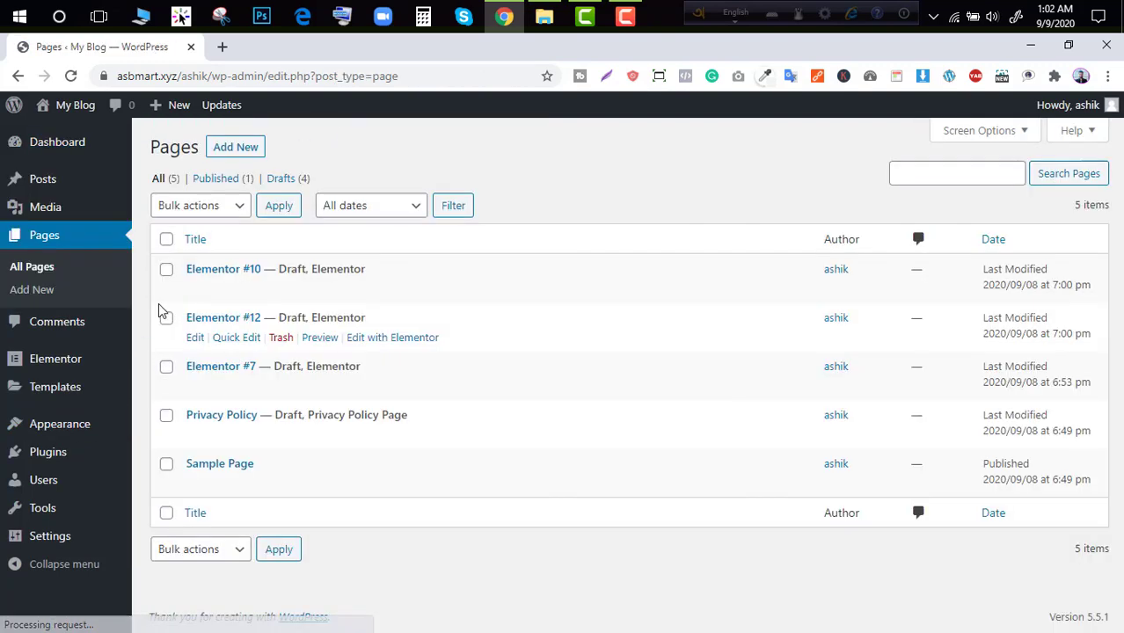
pyautogui.click(236, 148)
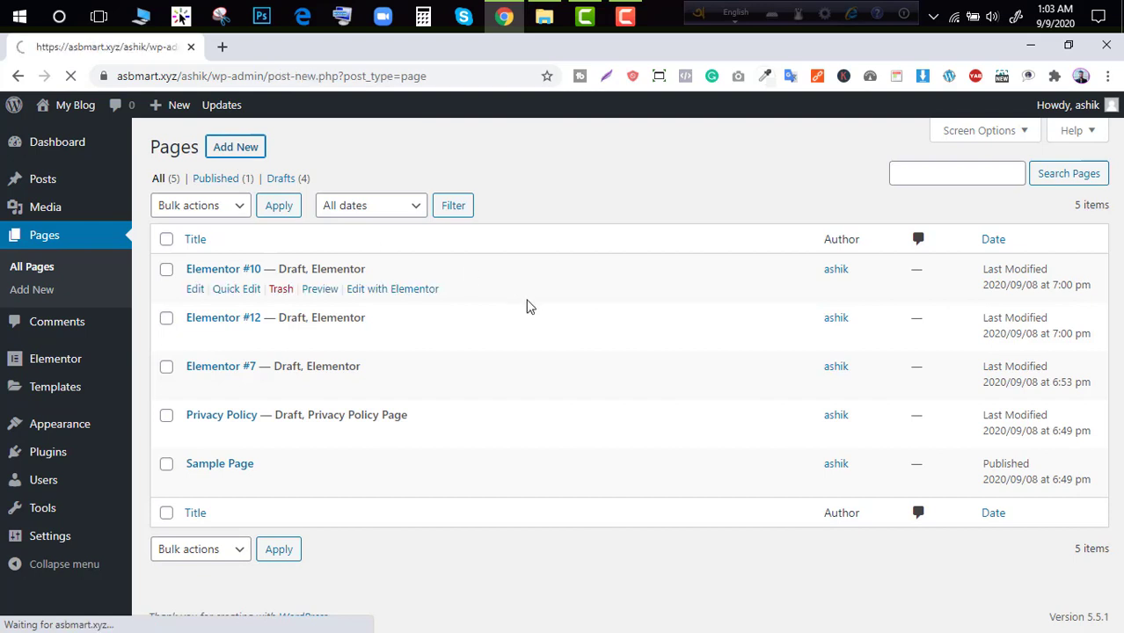
pyautogui.click(250, 264)
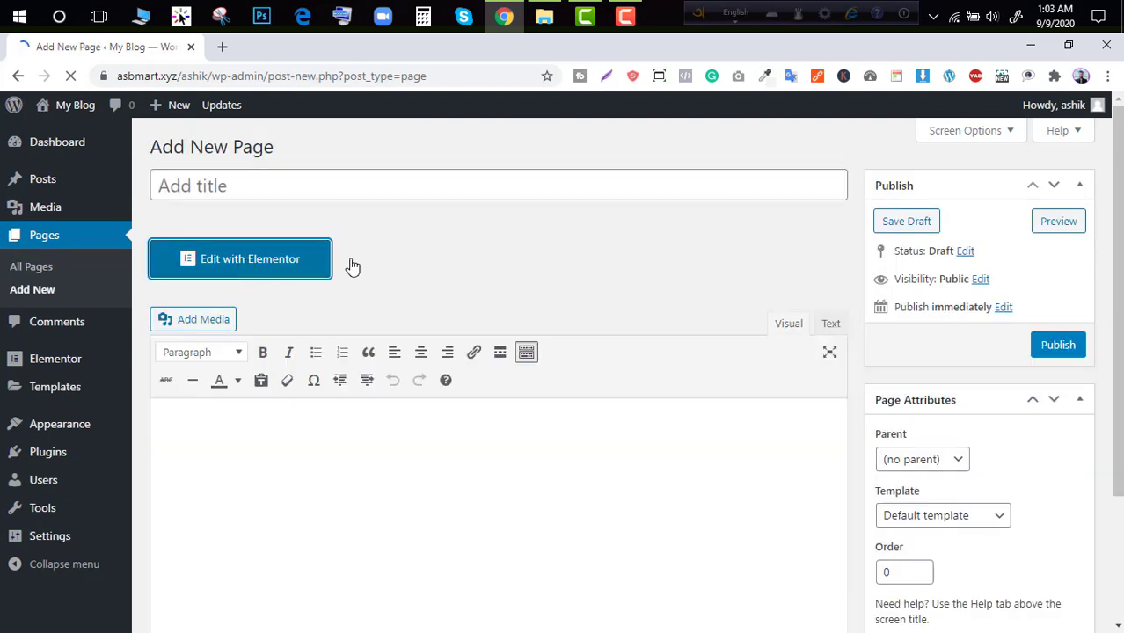